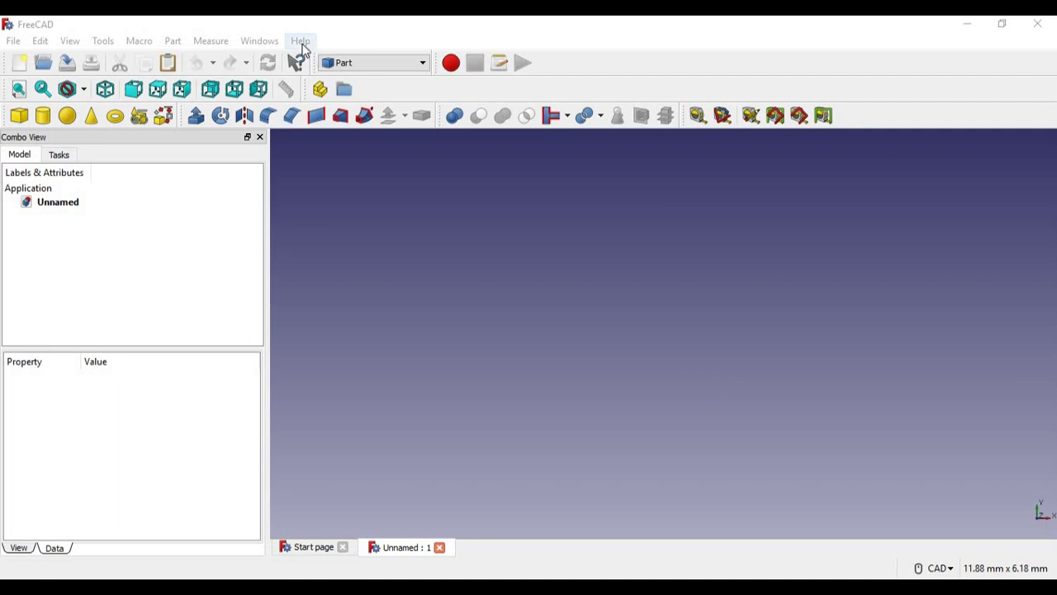
After checking the version info, paste the Cube and dove tail group back and show the group
left_click(545, 175)
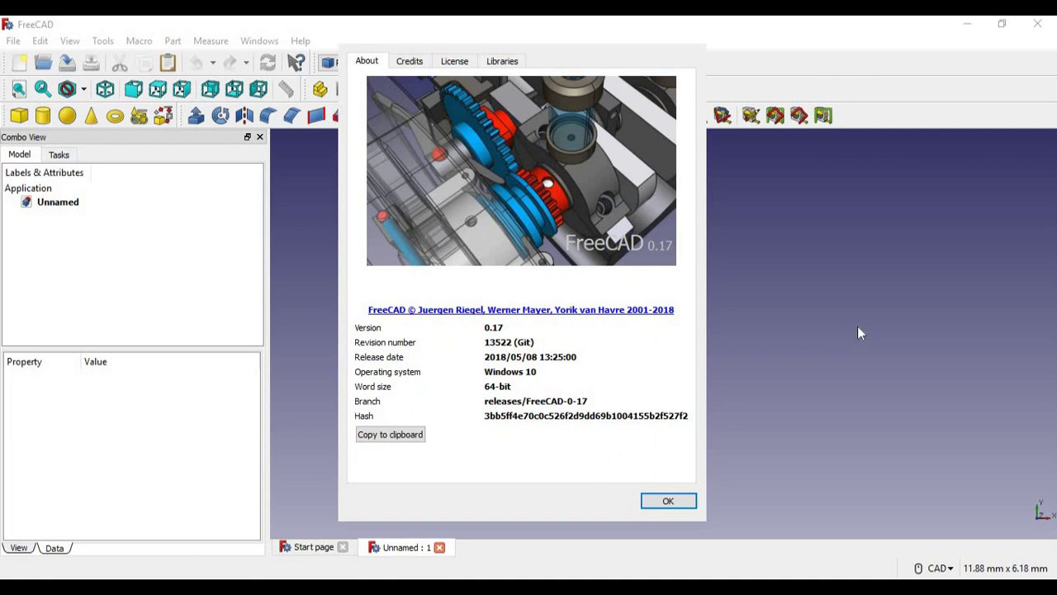
left_click(657, 505)
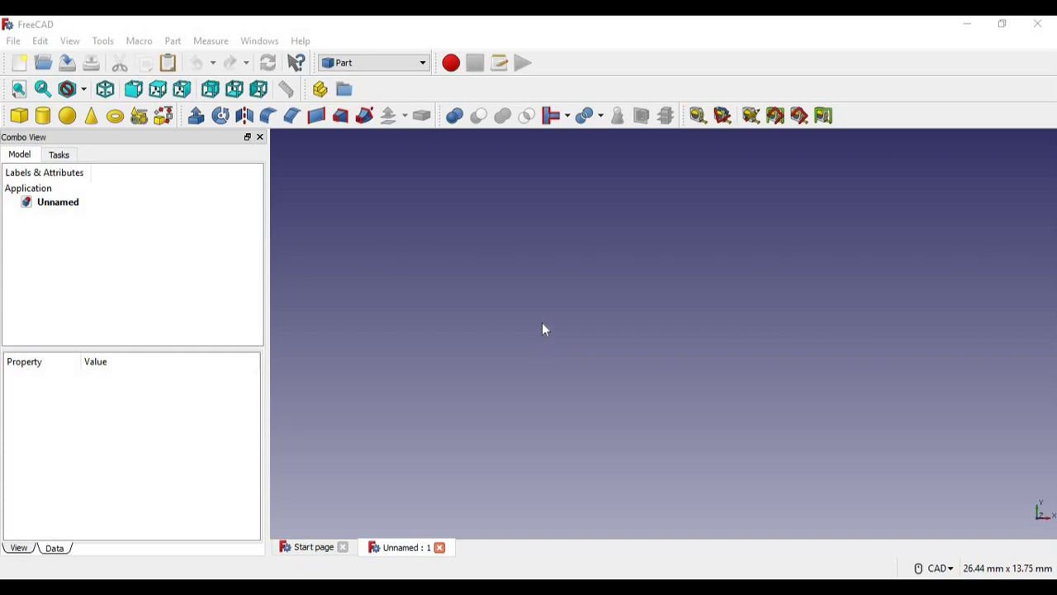
key("ctrl+v")
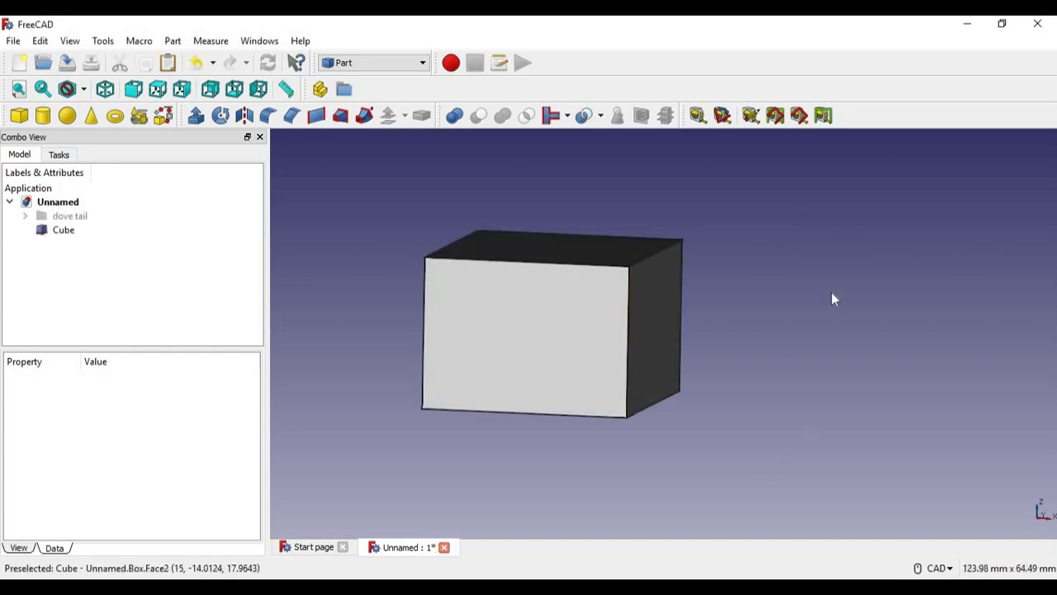
left_click(89, 216)
key("space")
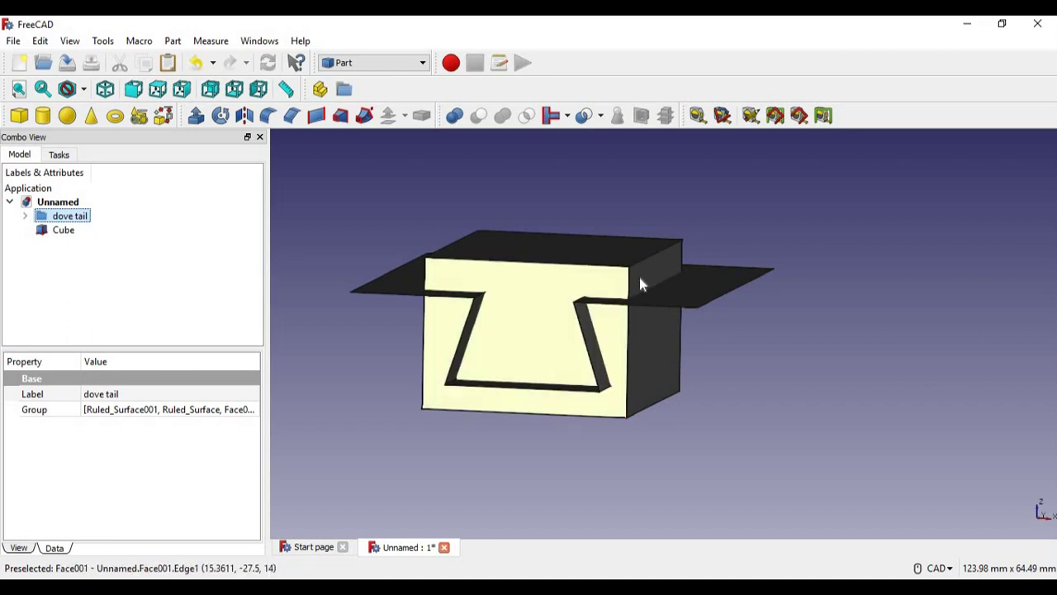
Select the Cube plus Face, Face001, Ruled_Surface and Ruled_Surface001 from the dove tail group
left_click(64, 231)
left_click(24, 217)
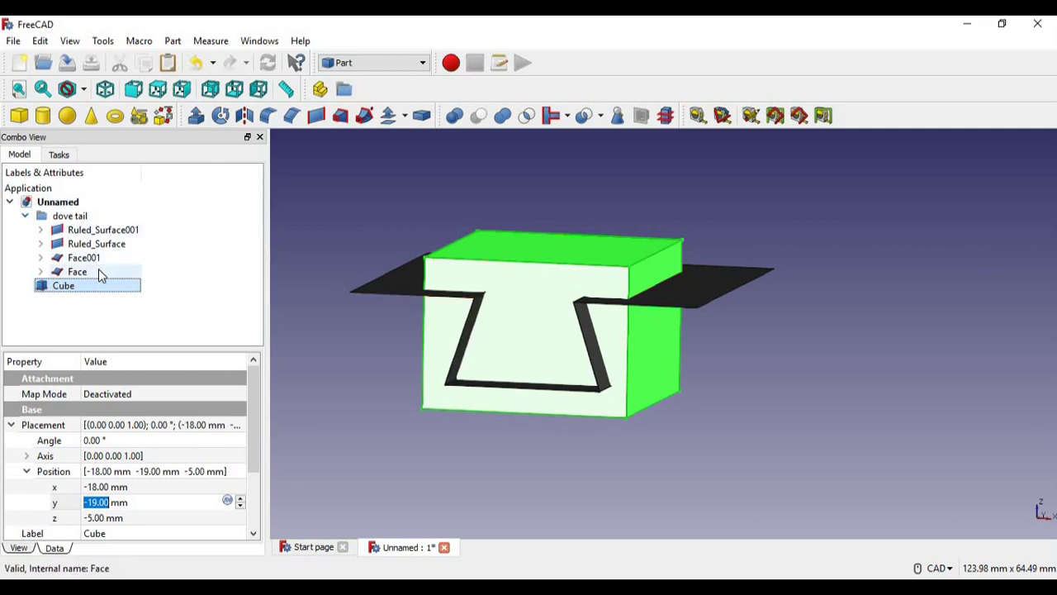
left_click(98, 273, "ctrl")
left_click(103, 259, "ctrl")
left_click(110, 244, "ctrl")
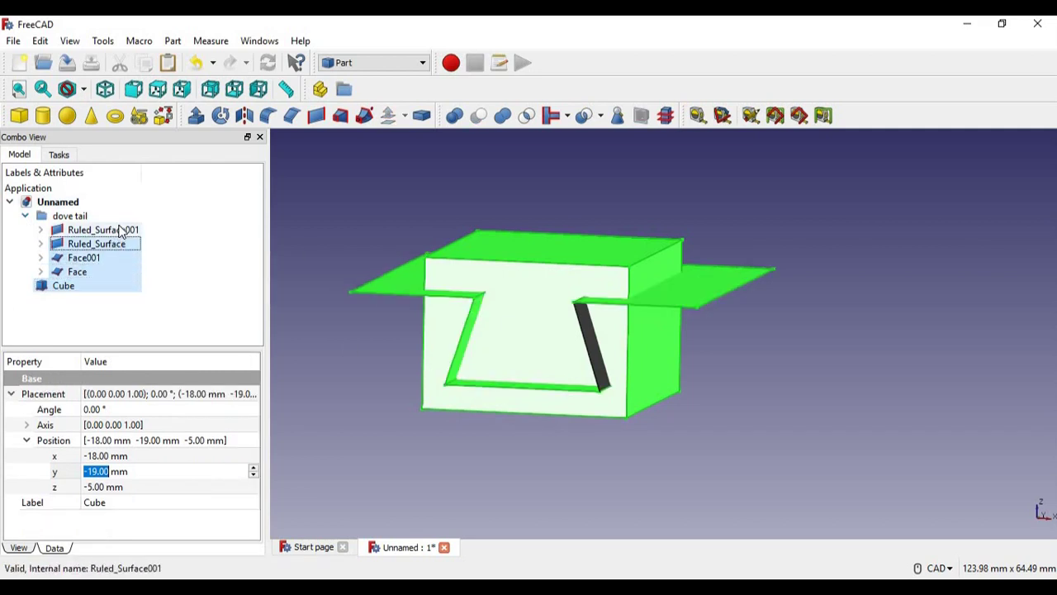
left_click(120, 230, "ctrl")
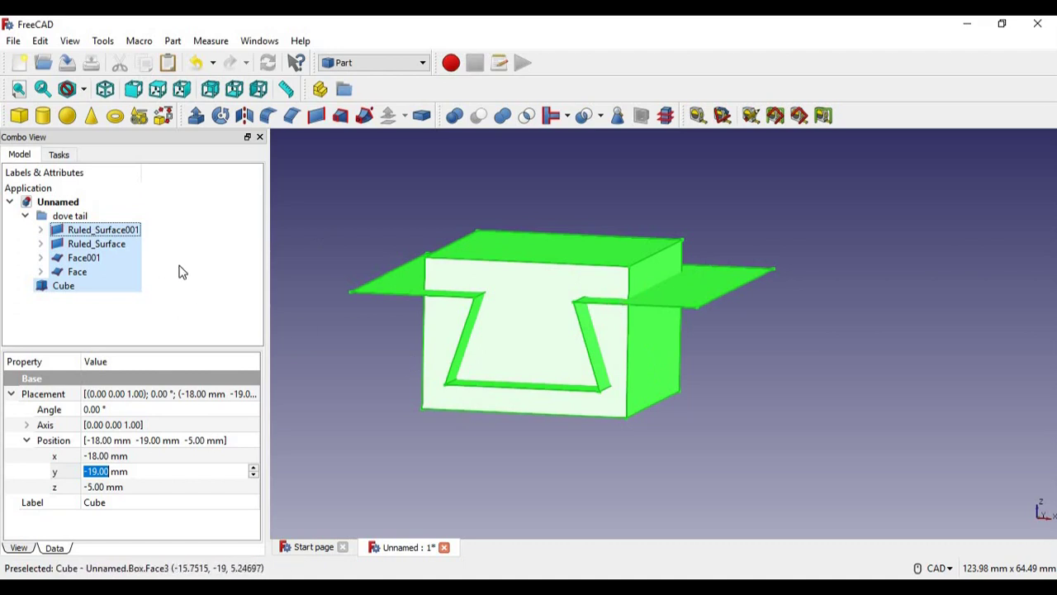
Slice the Cube with the four dovetail surfaces and select the resulting Slice
left_click(581, 118)
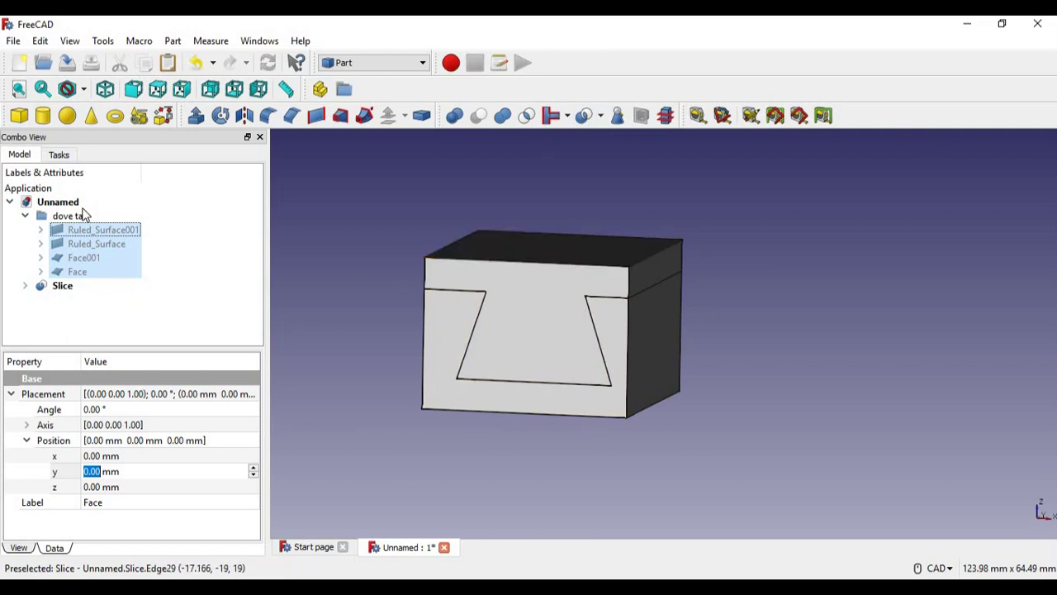
left_click(25, 216)
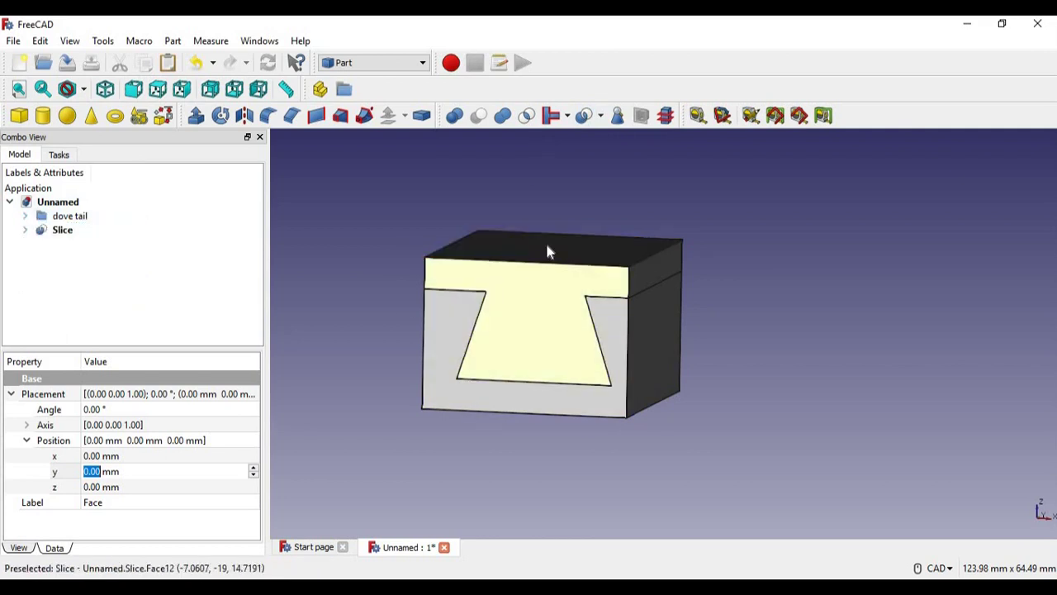
left_click(512, 298)
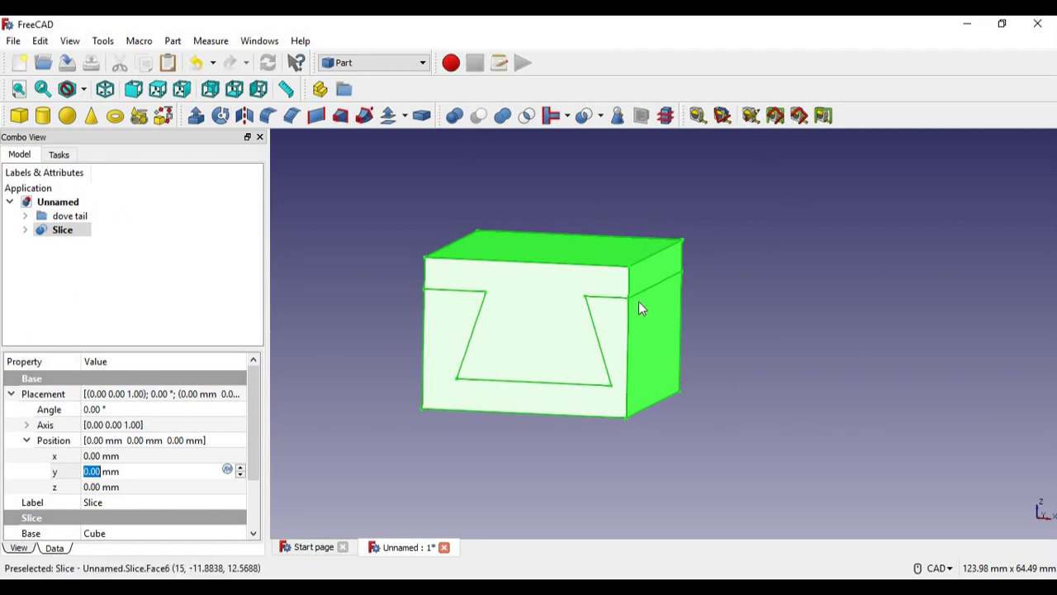
left_click(713, 237)
left_click(570, 304)
In the Draft workbench, downgrade the Slice twice to get Solid and Solid001
left_click(390, 68)
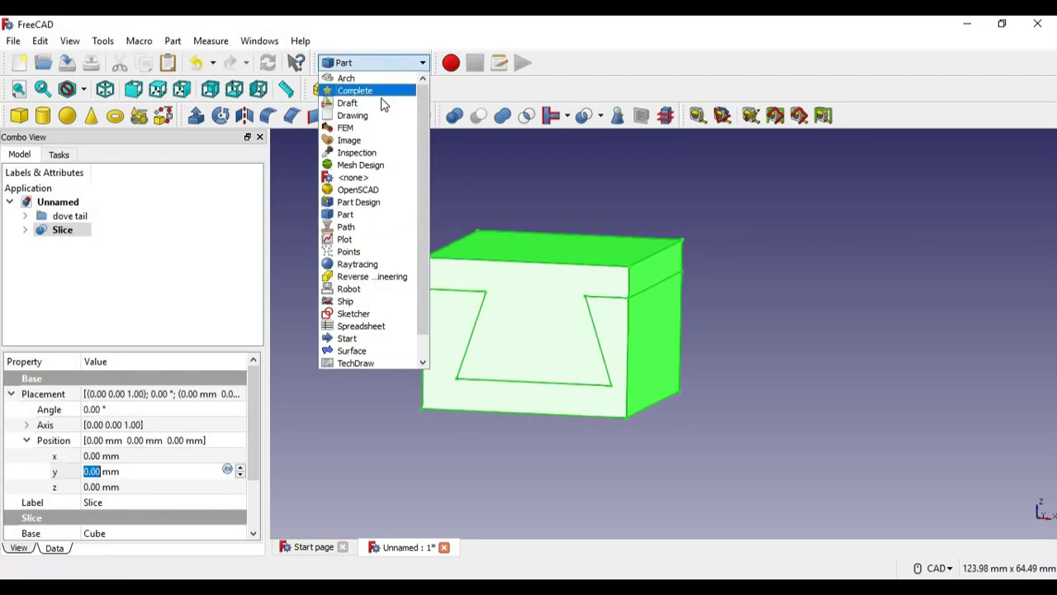
left_click(381, 103)
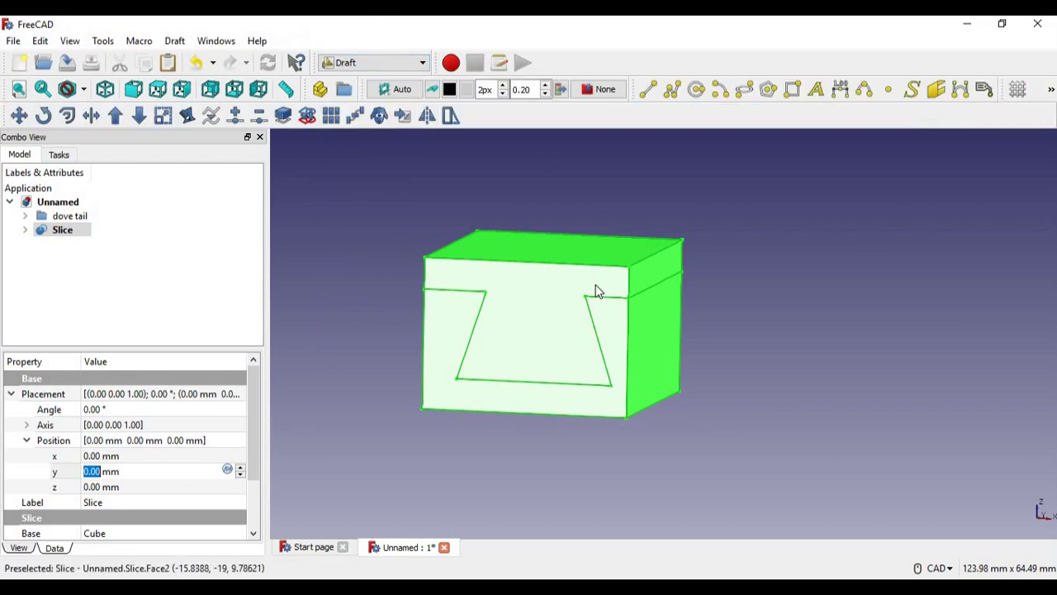
left_click(138, 120)
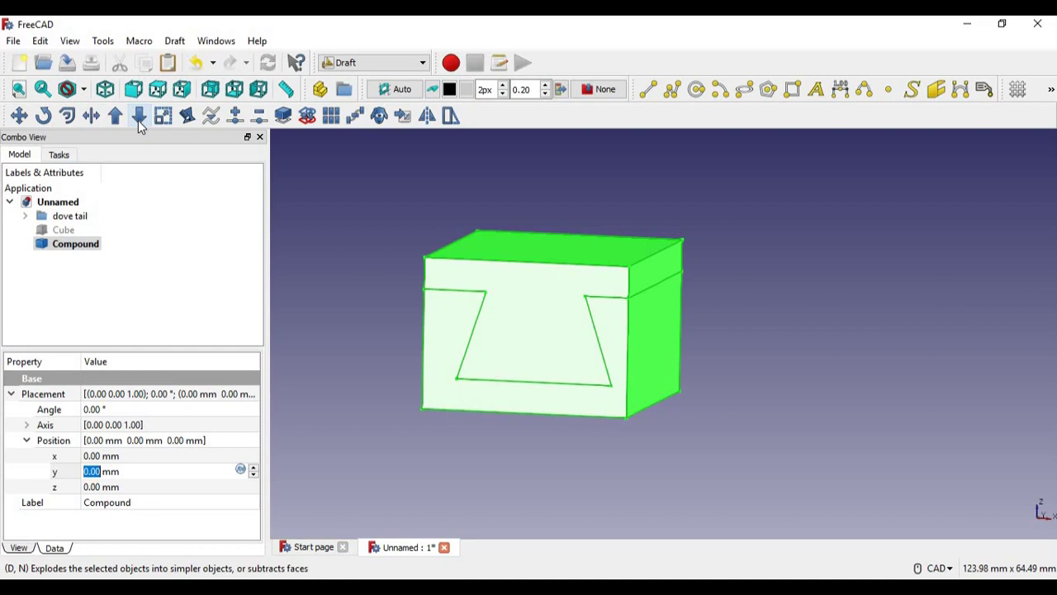
left_click(138, 119)
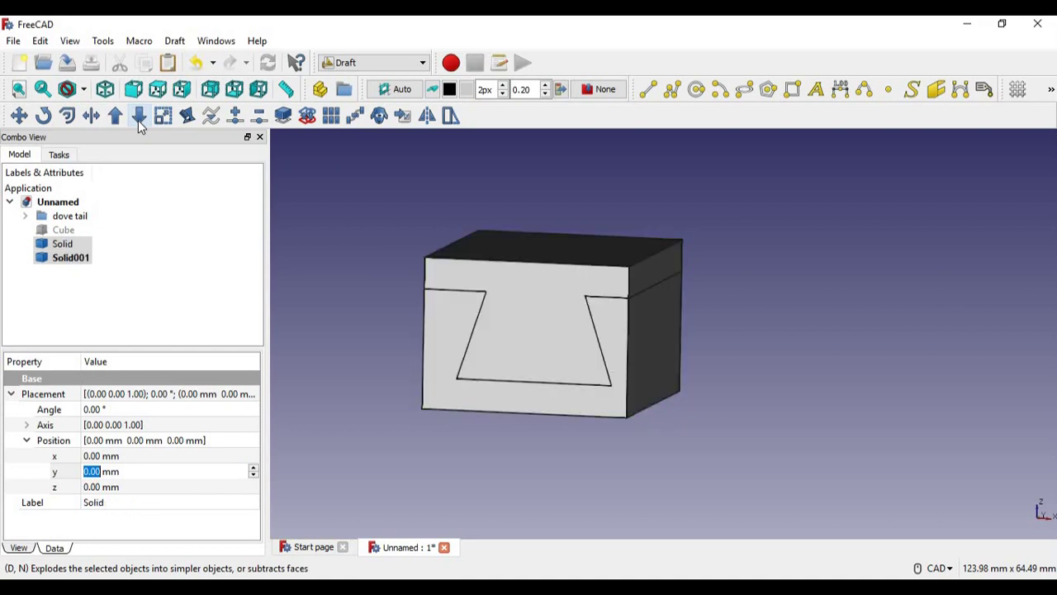
Raise Solid001's Placement z to 19 mm, then return it to 0
left_click(68, 246)
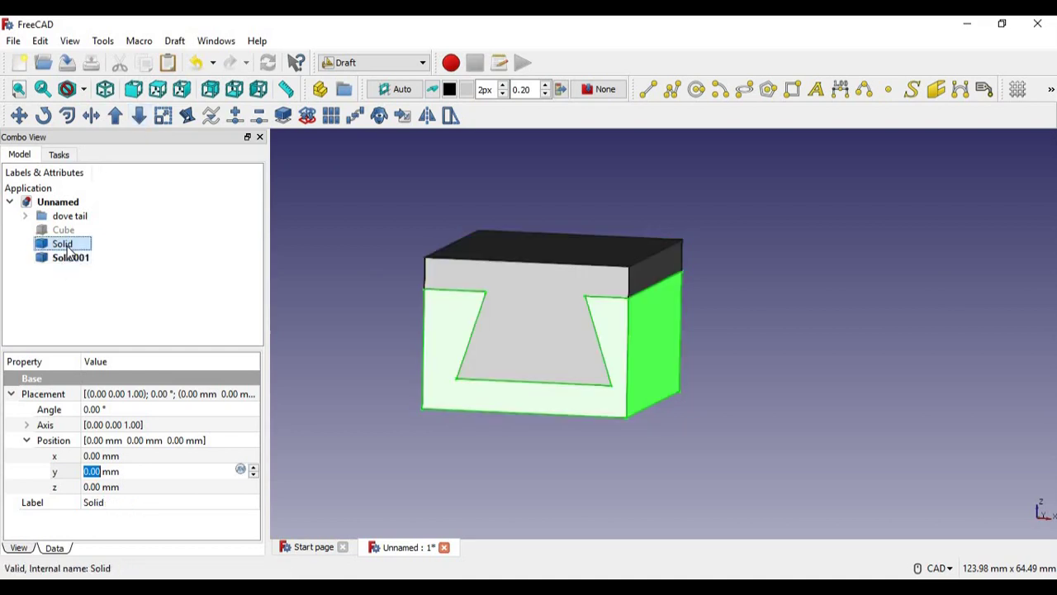
left_click(72, 260)
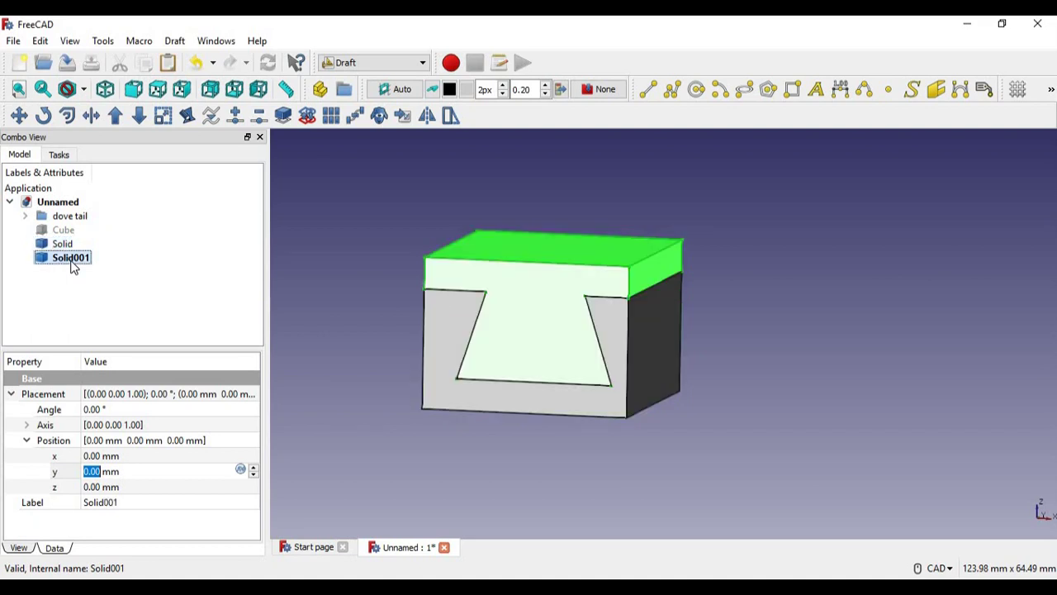
key("Up")
left_click(81, 261)
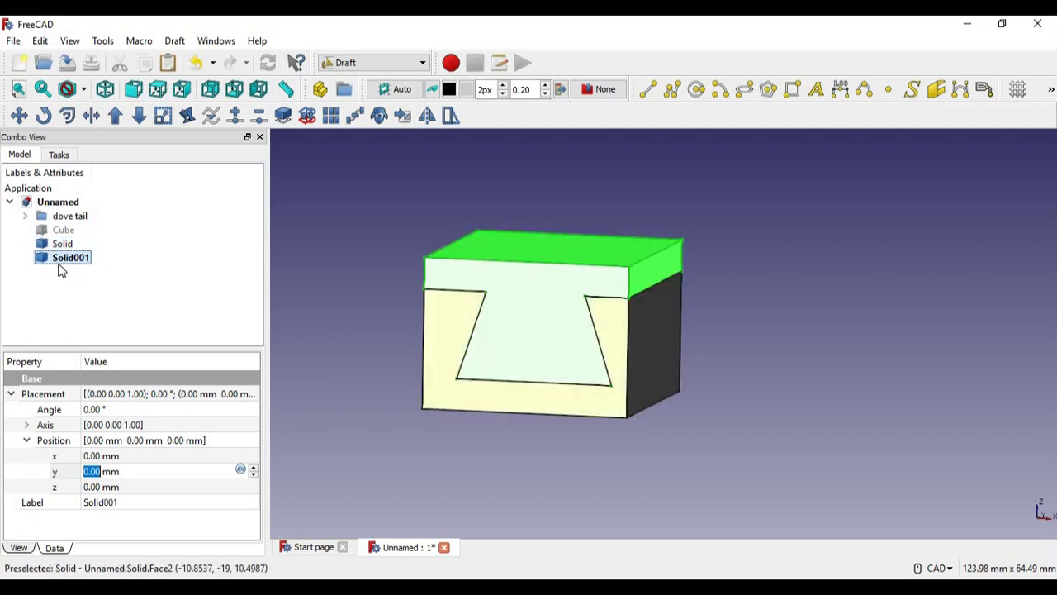
left_click(110, 487)
scroll(109, 487, "up", 18)
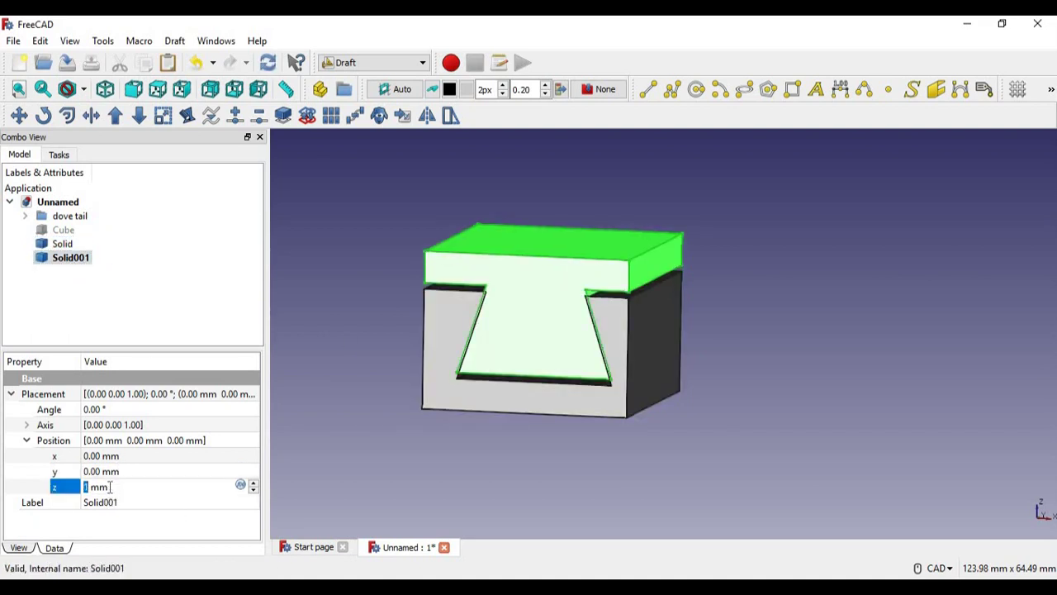
scroll(110, 488, "up", 1)
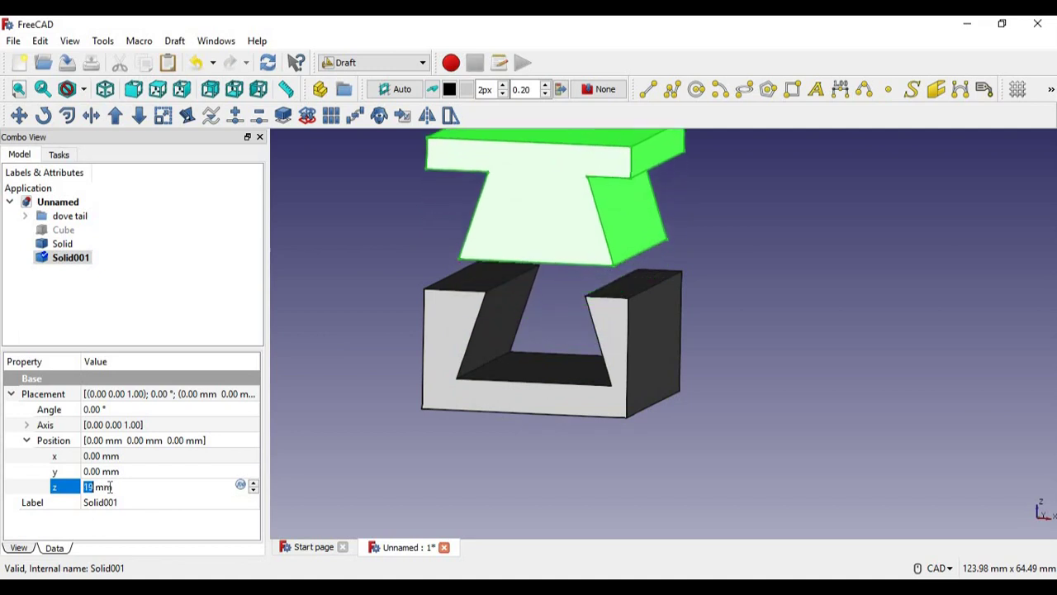
scroll(110, 487, "down", 17)
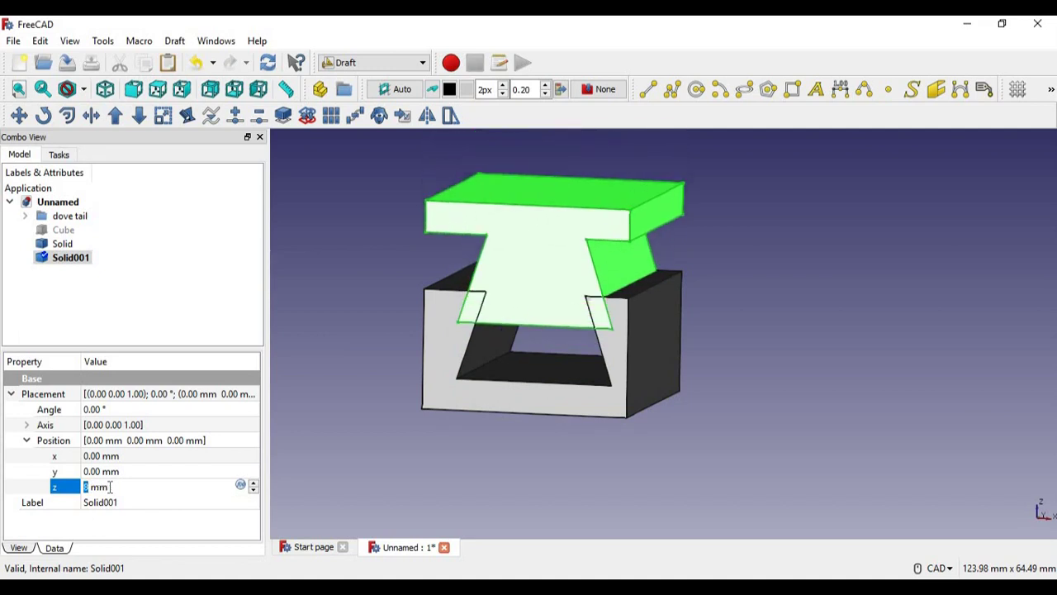
scroll(109, 487, "down", 2)
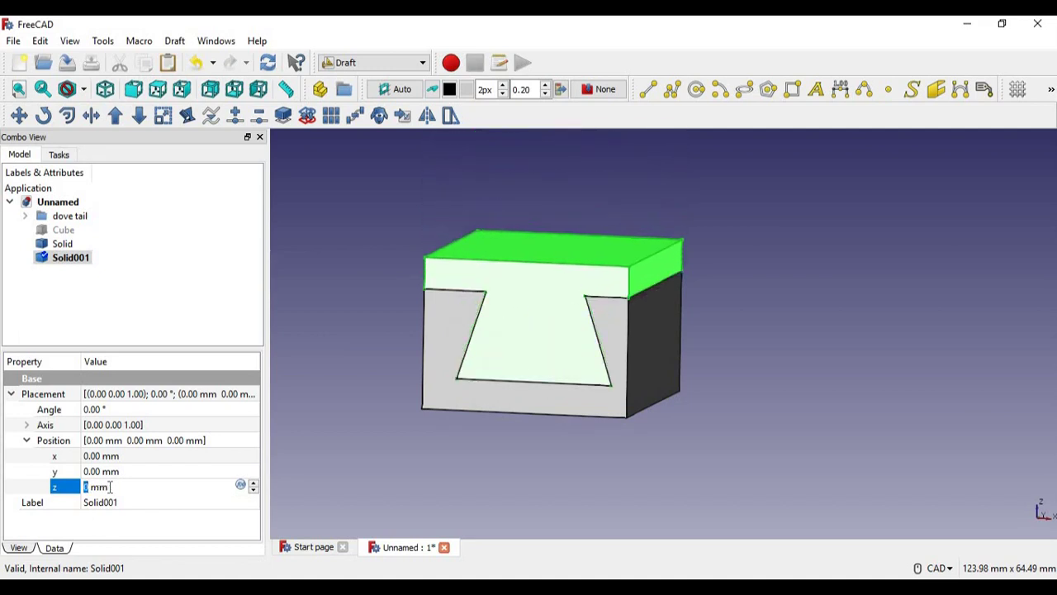
Shift the base Solid's Placement y to -5 mm
left_click(83, 245)
left_click(113, 472)
scroll(114, 472, "down", 2)
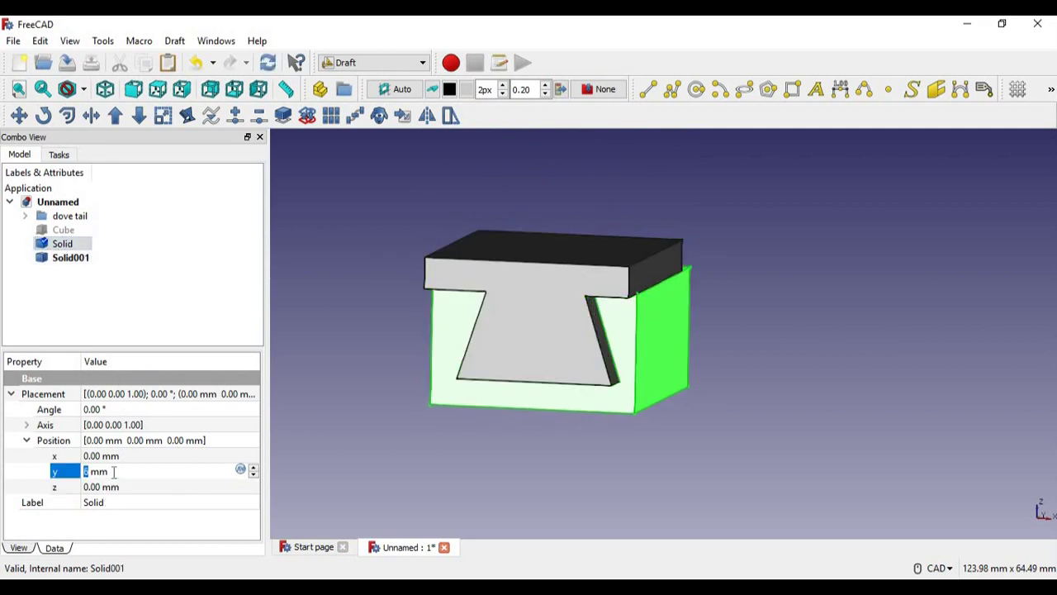
scroll(113, 471, "down", 3)
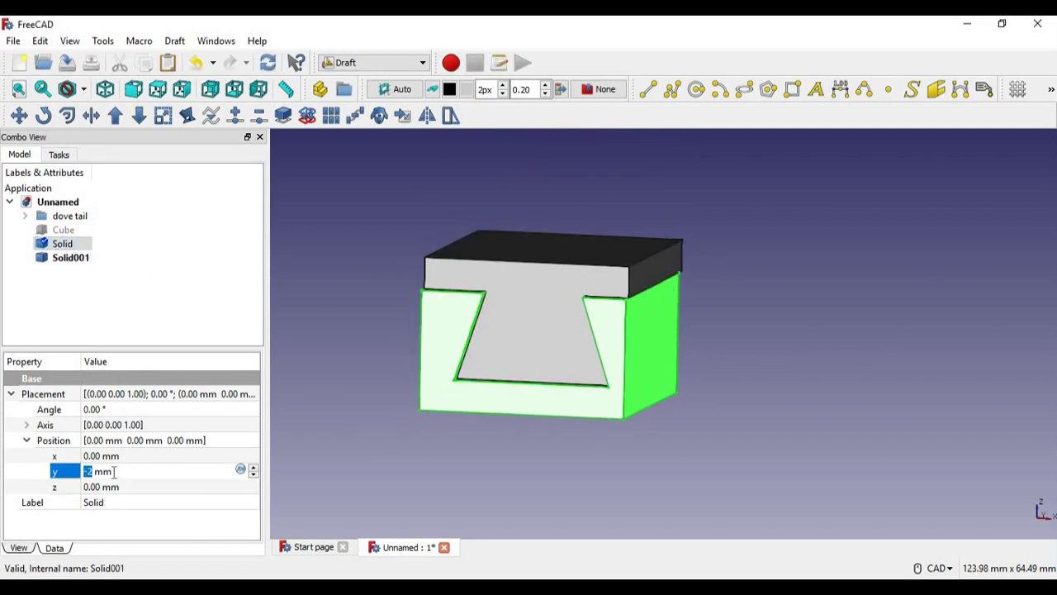
scroll(113, 472, "down", 1)
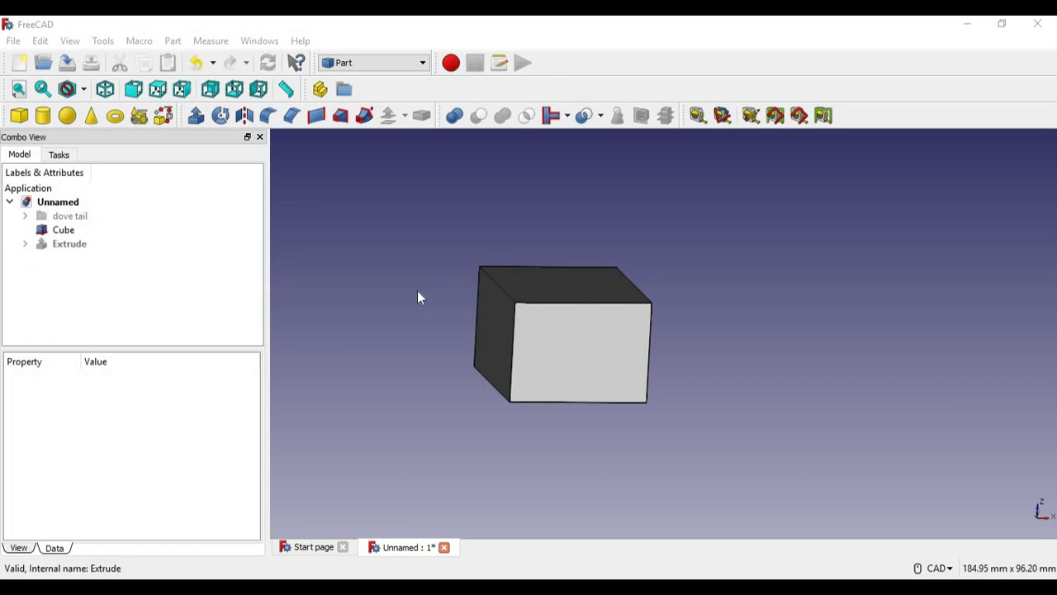
Make the Extrude visible and zoom in to see it passing through the Cube
left_click(82, 244)
key("space")
left_click(715, 455)
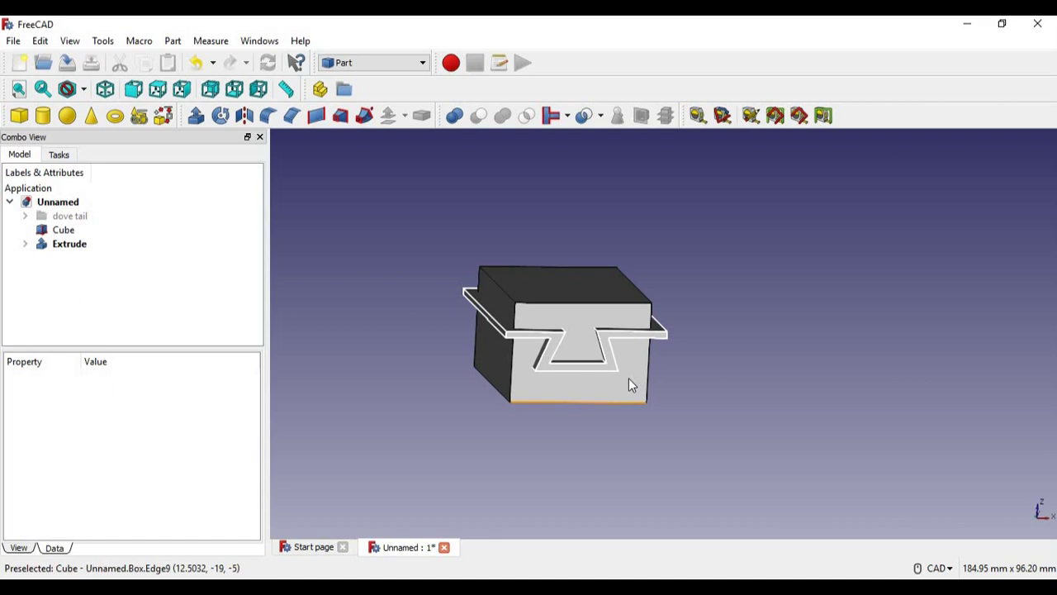
scroll(628, 385, "up", 2)
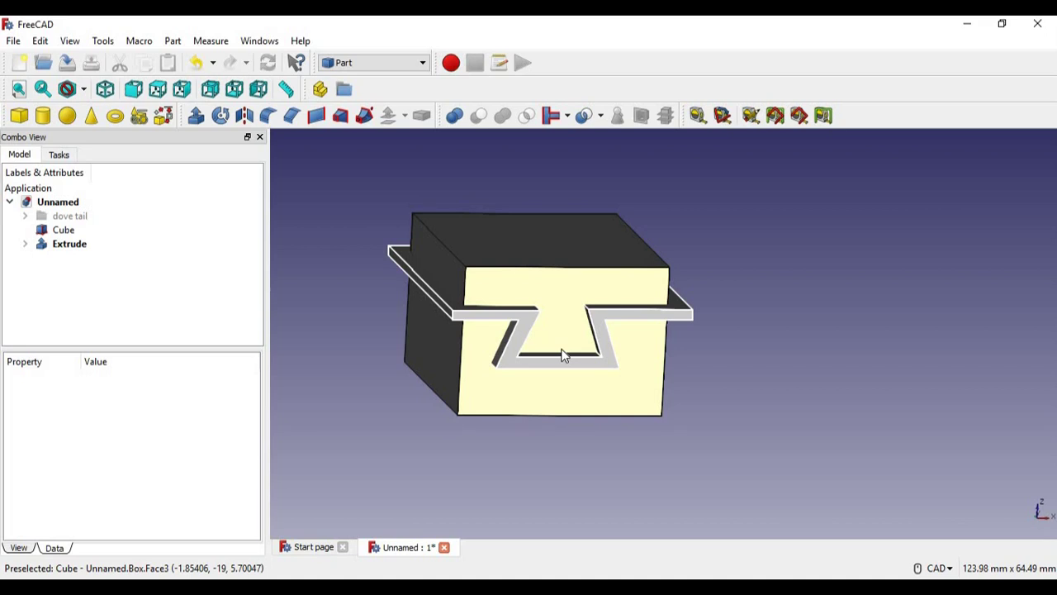
Cut the Extrude out of the Cube with Part Cut, producing a Cut object
left_click(69, 232)
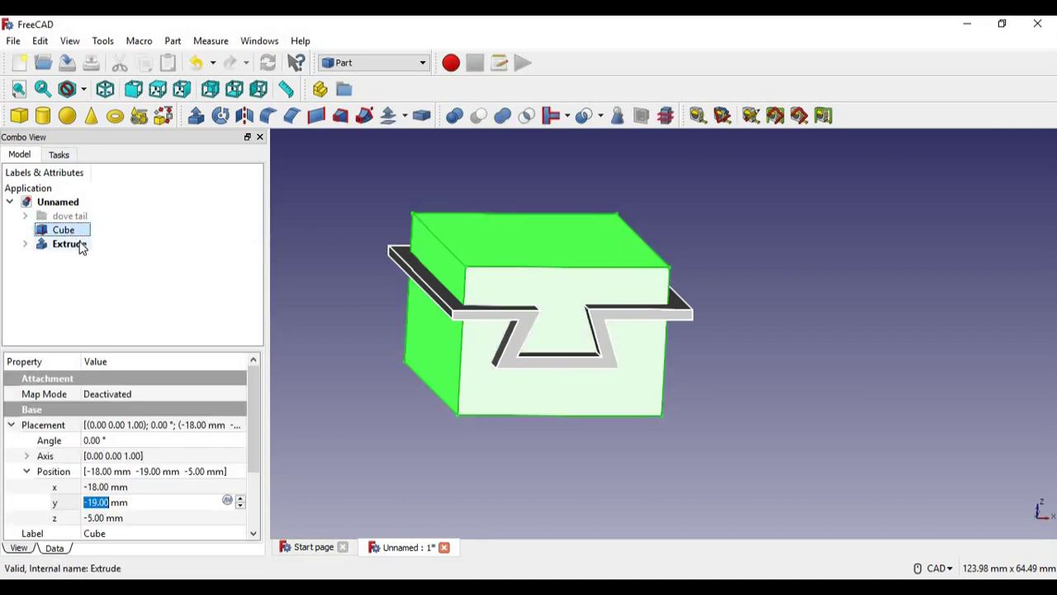
left_click(80, 245, "ctrl")
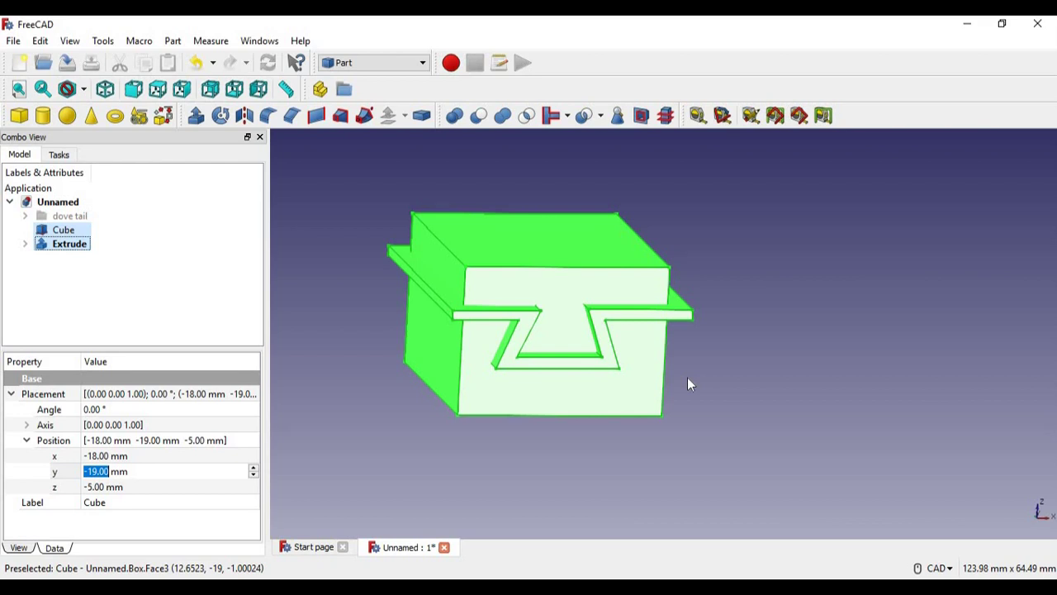
left_click(473, 115)
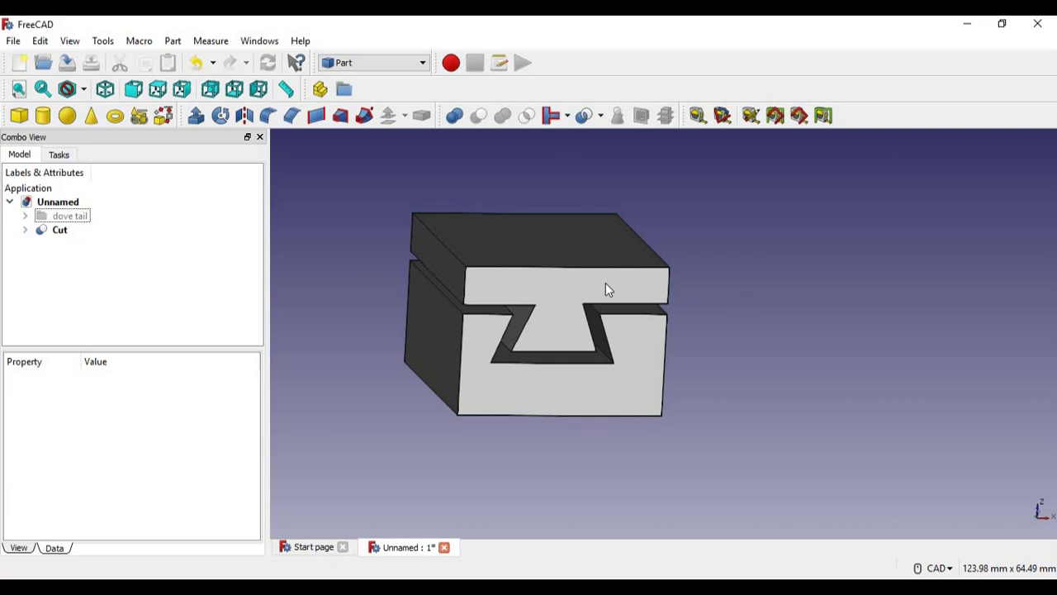
Downgrade the Cut in the Draft workbench into Solid002 and Solid003
mouse_move(607, 289)
middle_mouse_down()
mouse_move(592, 267)
mouse_move(612, 294)
middle_mouse_up()
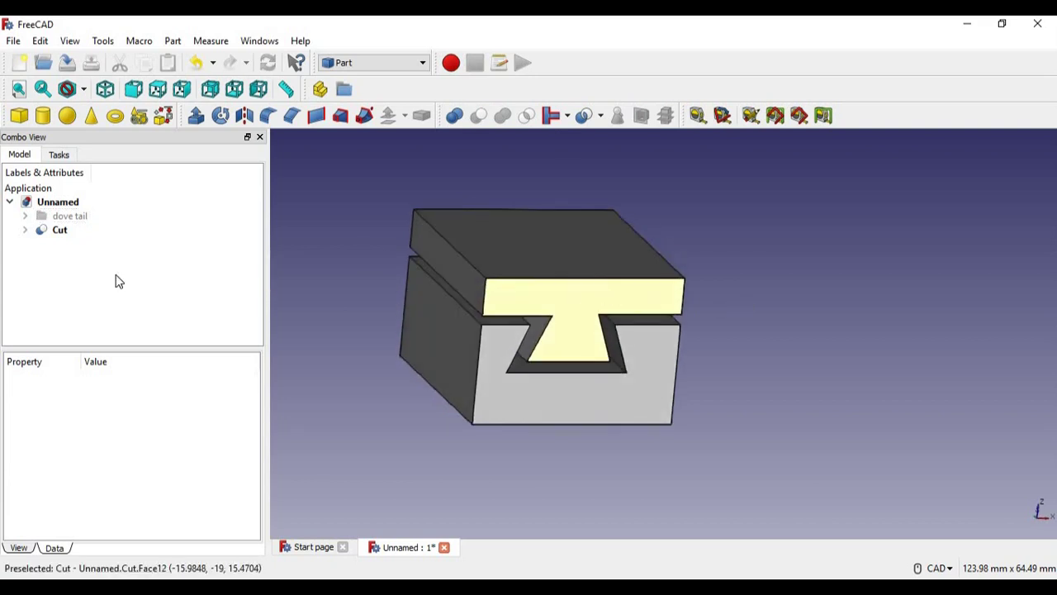
left_click(475, 261)
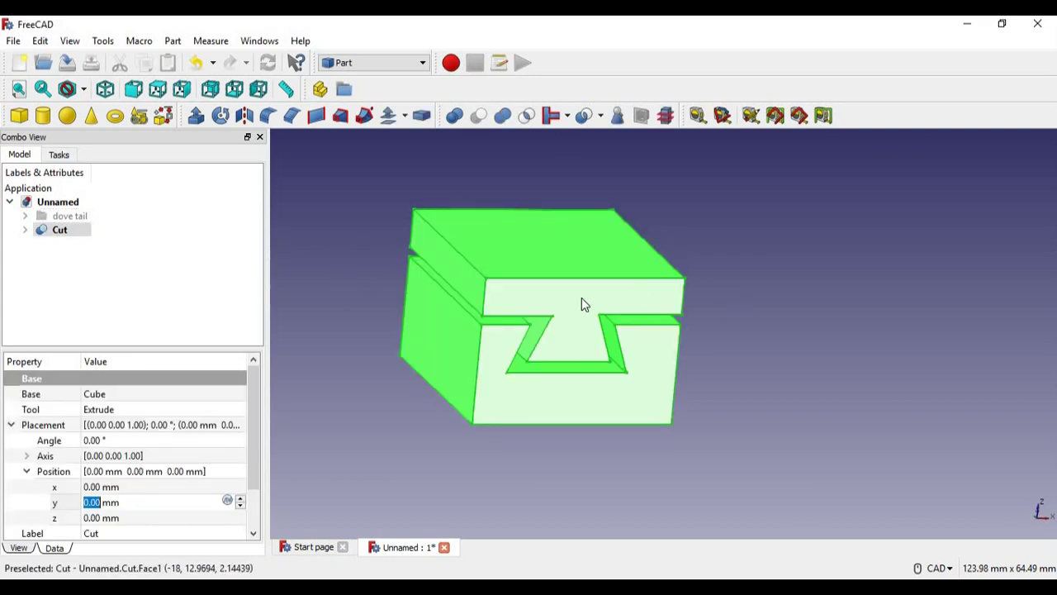
left_click(400, 63)
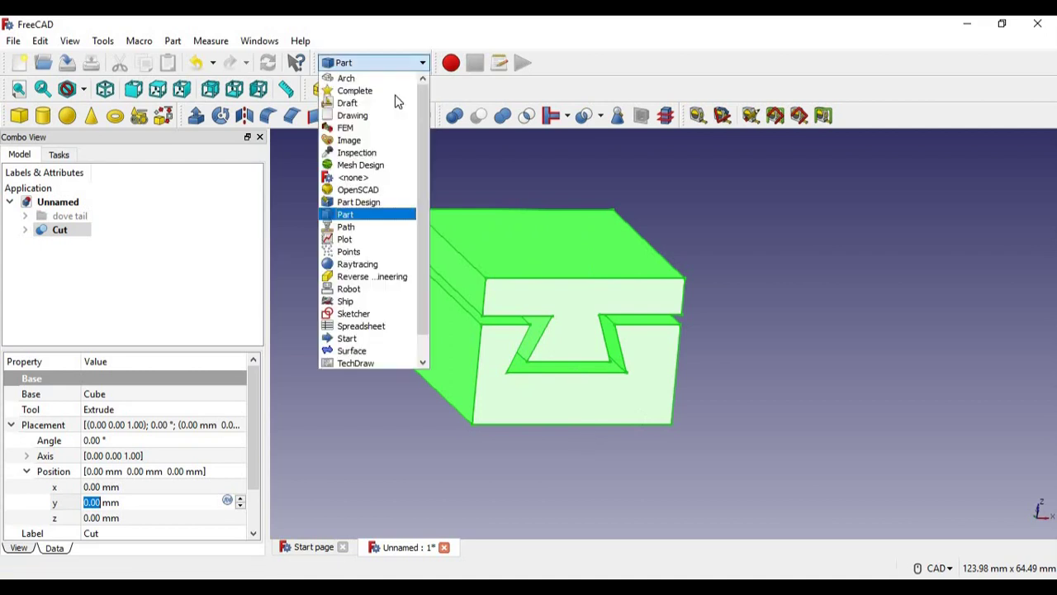
left_click(350, 103)
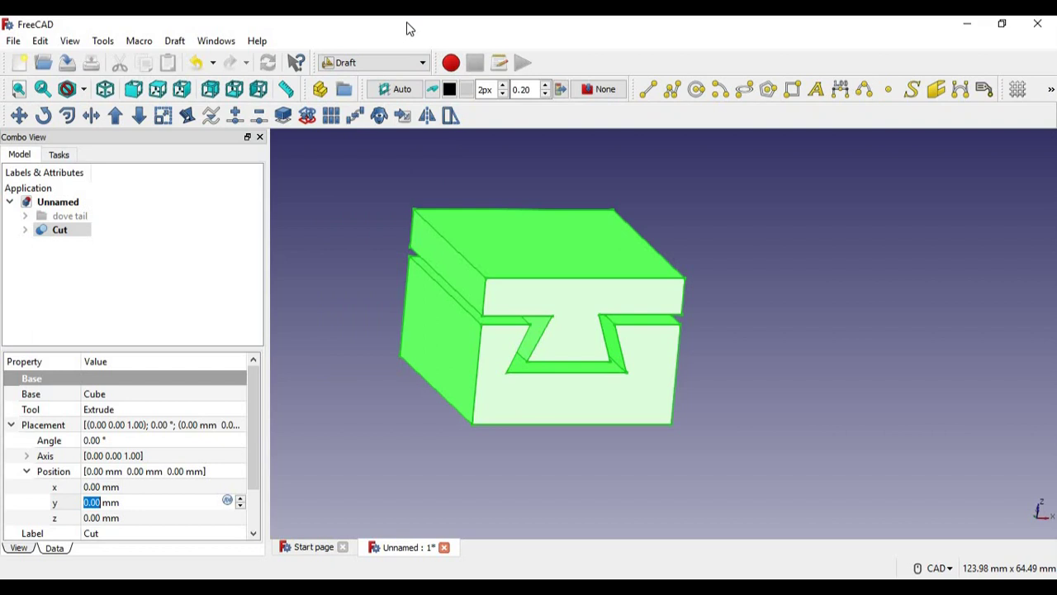
left_click(139, 117)
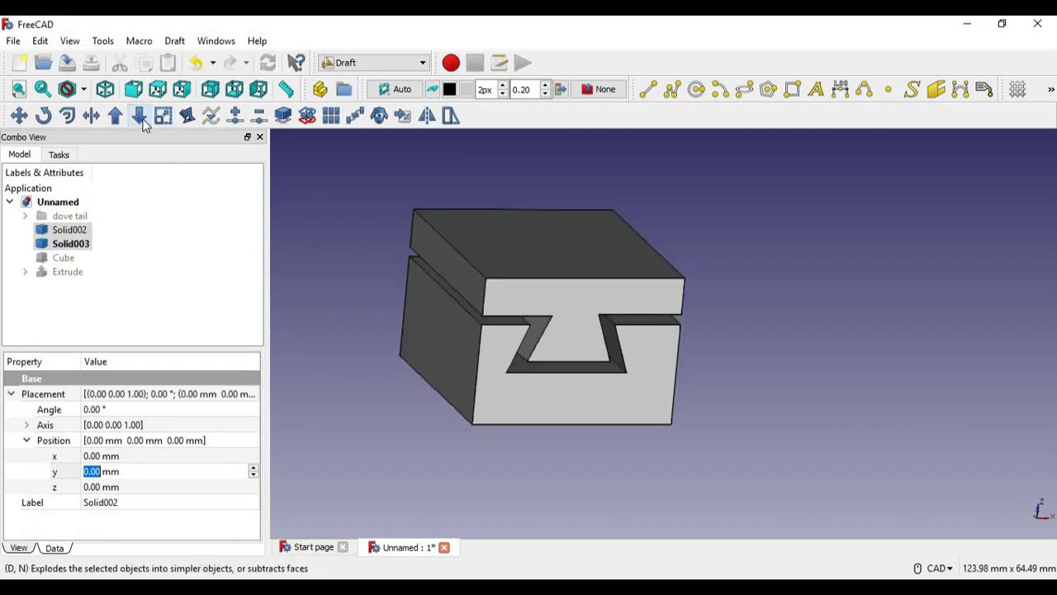
Select Solid003 and Solid002 in turn to check each piece
left_click(71, 244)
left_click(66, 231)
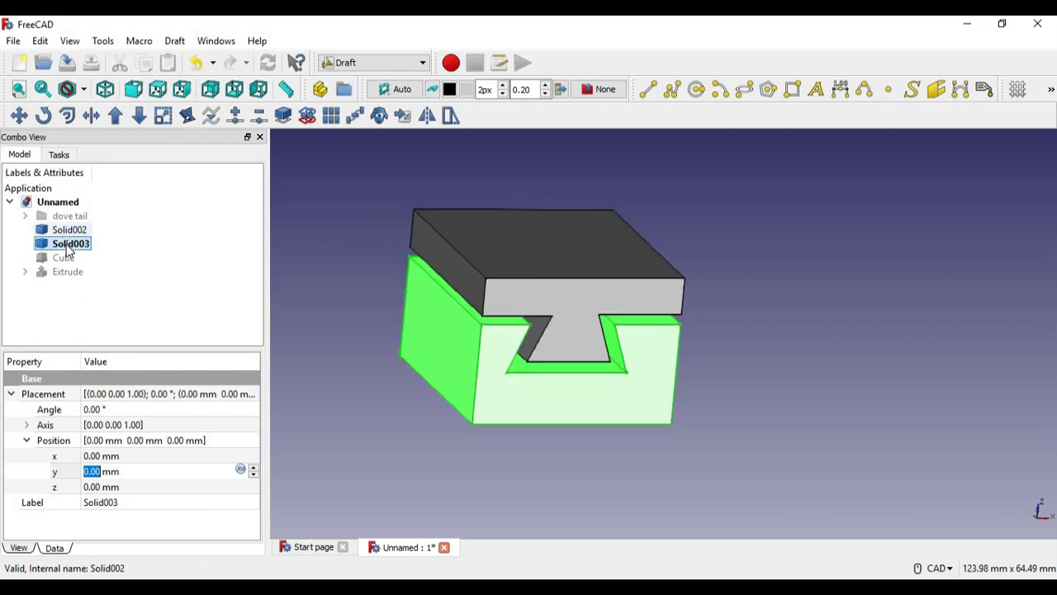
left_click(70, 244)
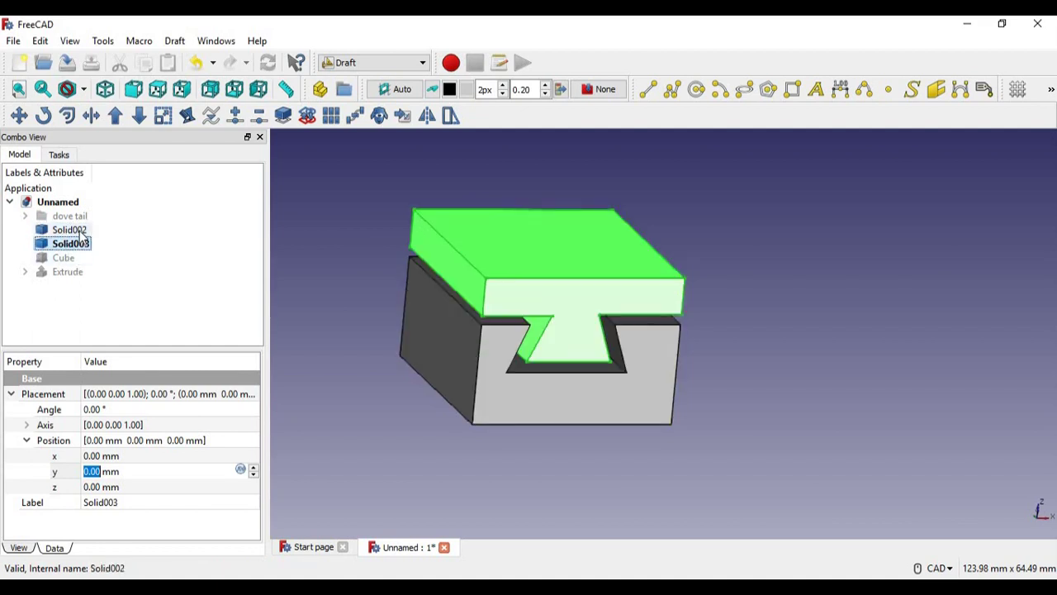
left_click(73, 230)
left_click(745, 358)
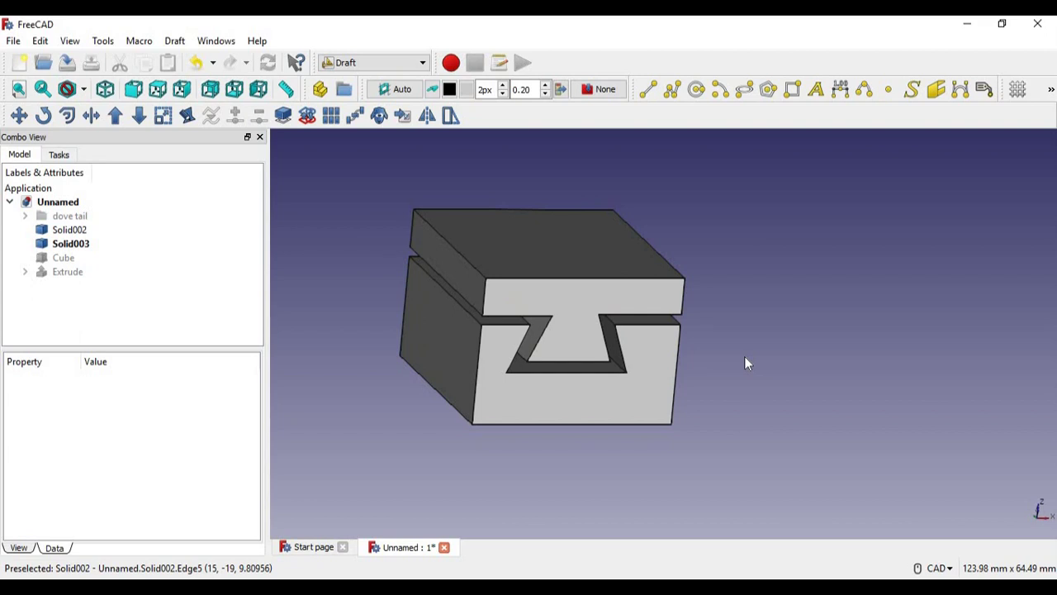
Orbit and zoom in on the split block to view it from another angle
middle_click_drag(683, 349, 699, 369)
scroll(700, 369, "up", 2)
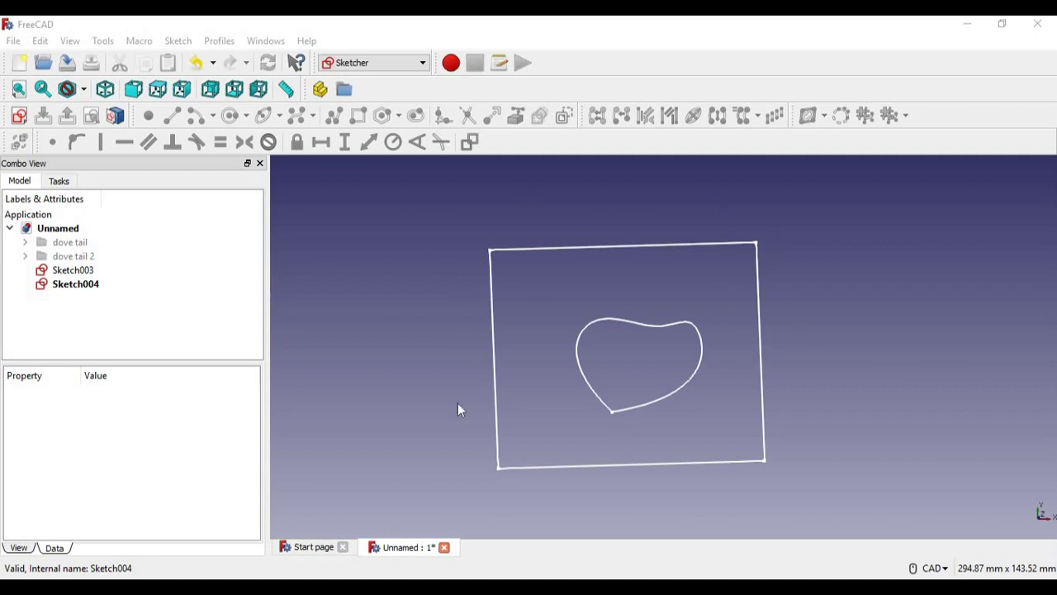
In the Part workbench, make Face002 from the rectangle Sketch003
left_click(79, 271)
left_click(347, 63)
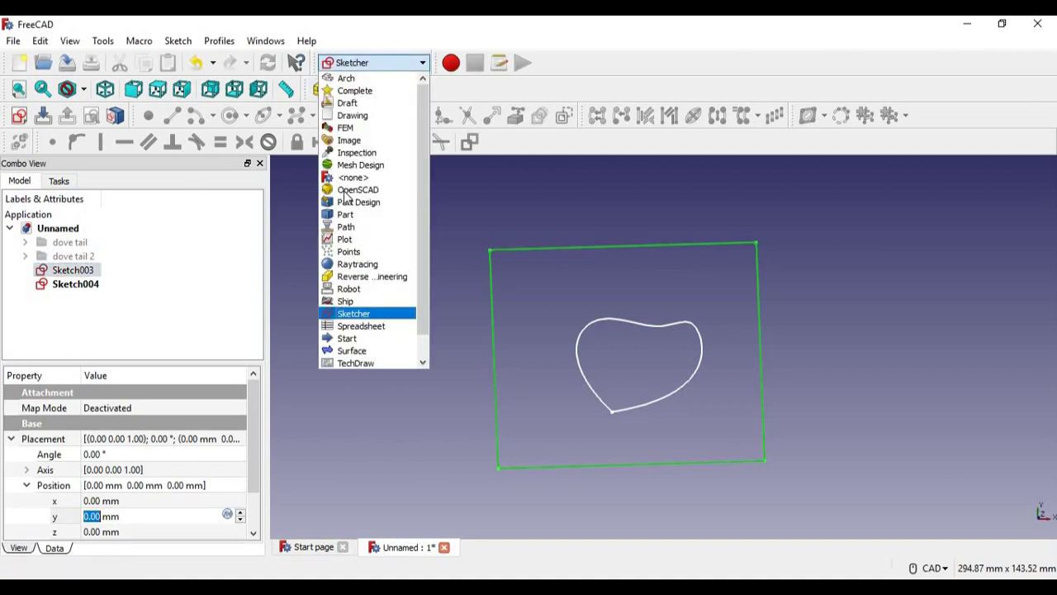
left_click(337, 215)
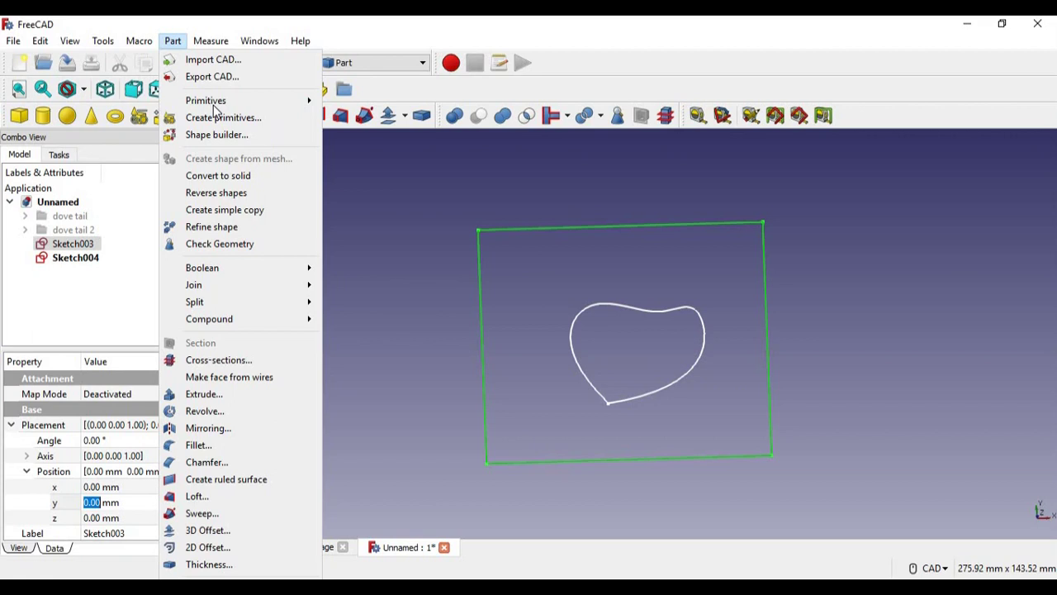
left_click(172, 41)
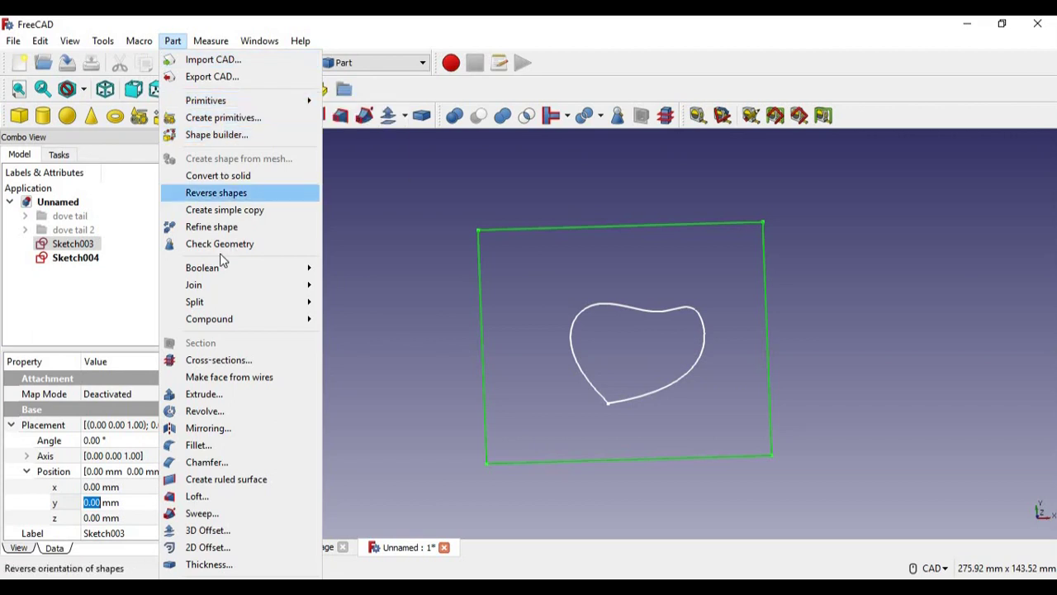
left_click(245, 382)
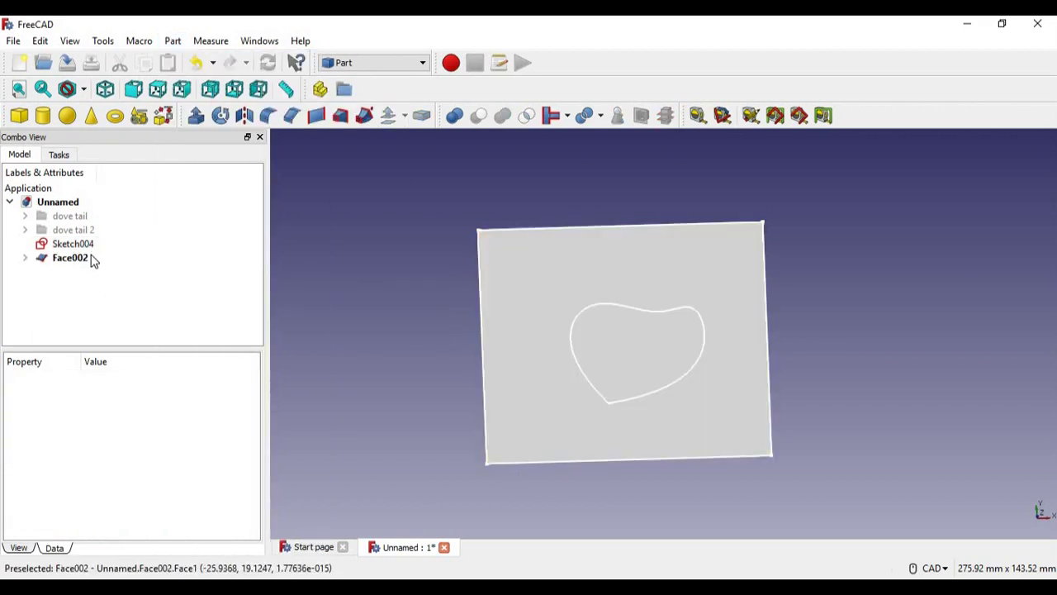
Make Face003 from the heart Sketch004, then select both faces
left_click(87, 244)
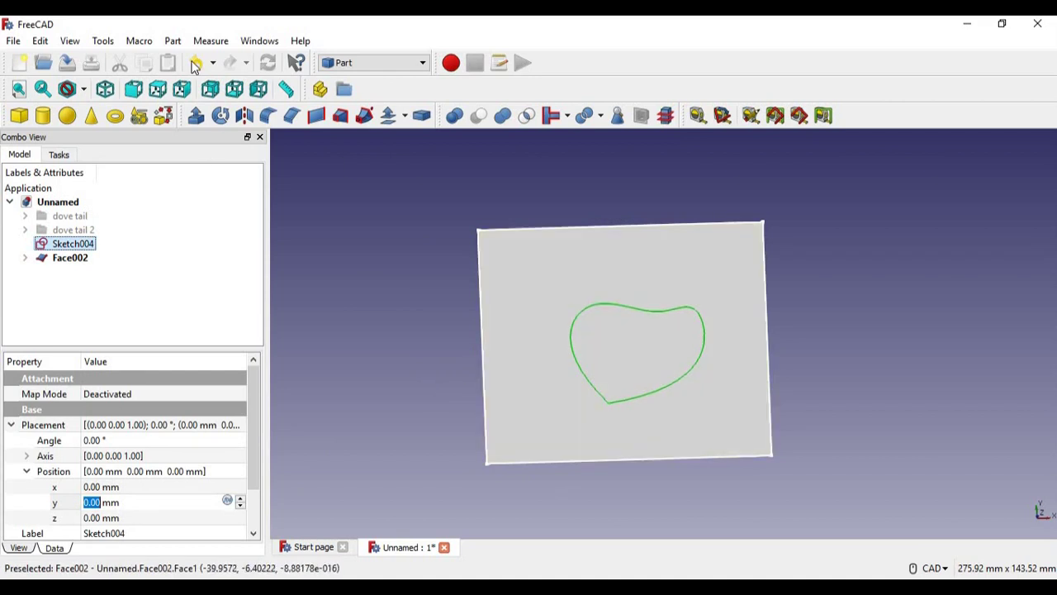
left_click(173, 42)
left_click(241, 378)
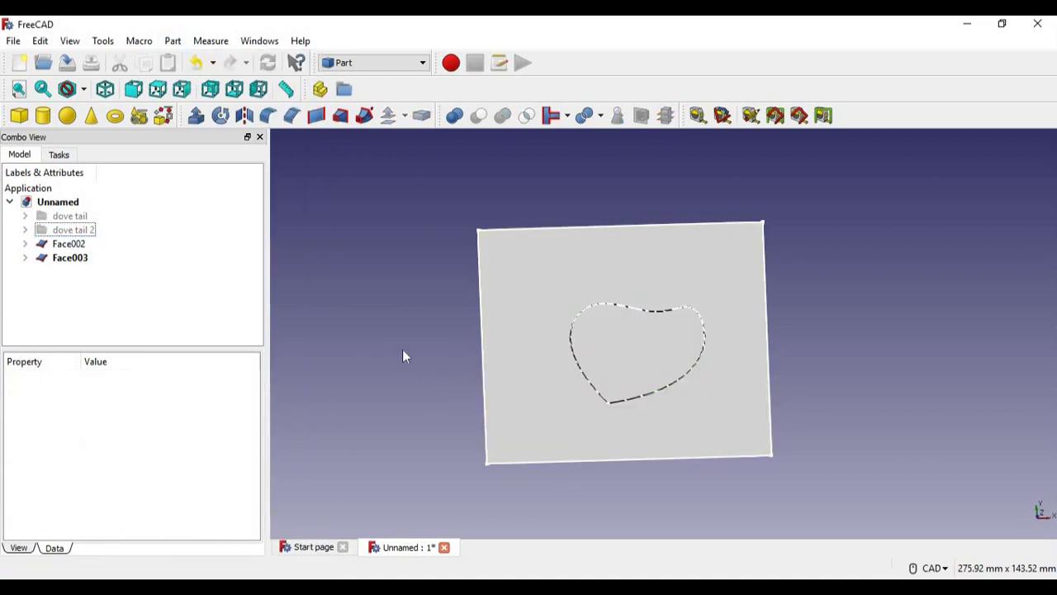
left_click(69, 244)
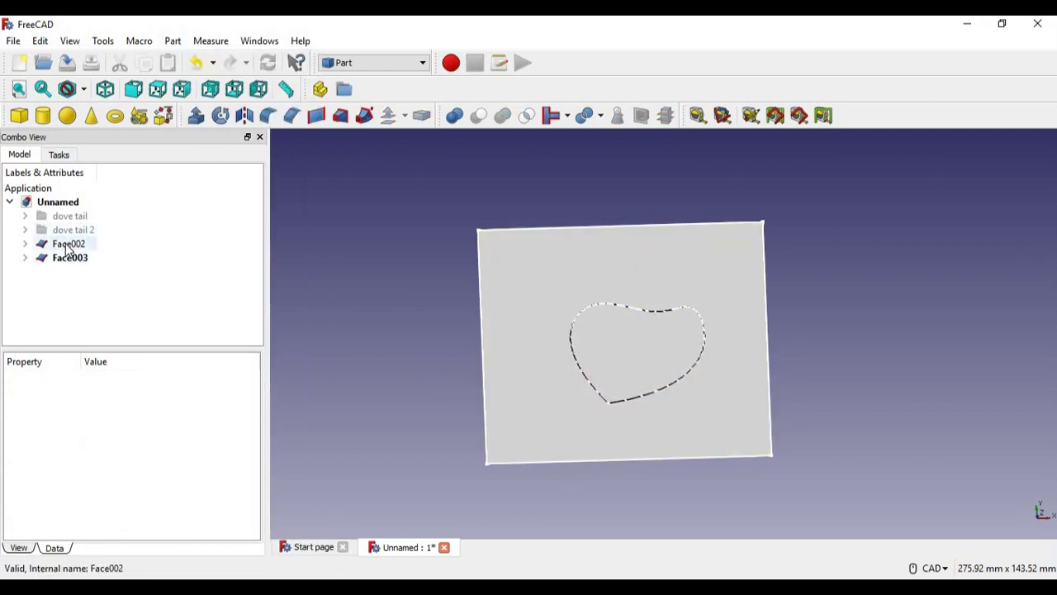
left_click(70, 258, "ctrl")
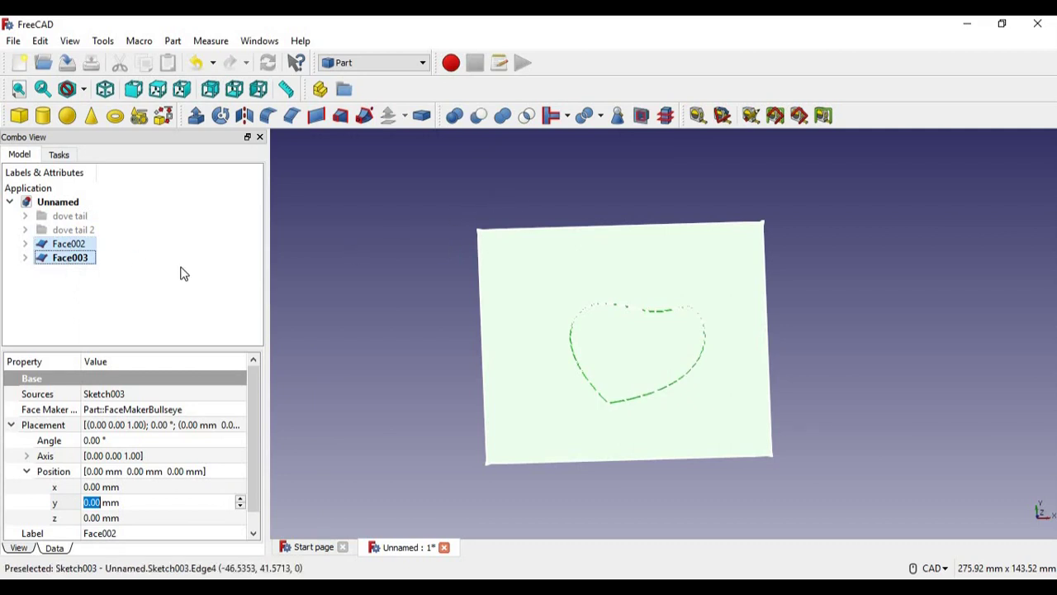
Apply Boolean Fragments to Face002 and Face003 and select the BooleanFragments result
left_click(586, 116)
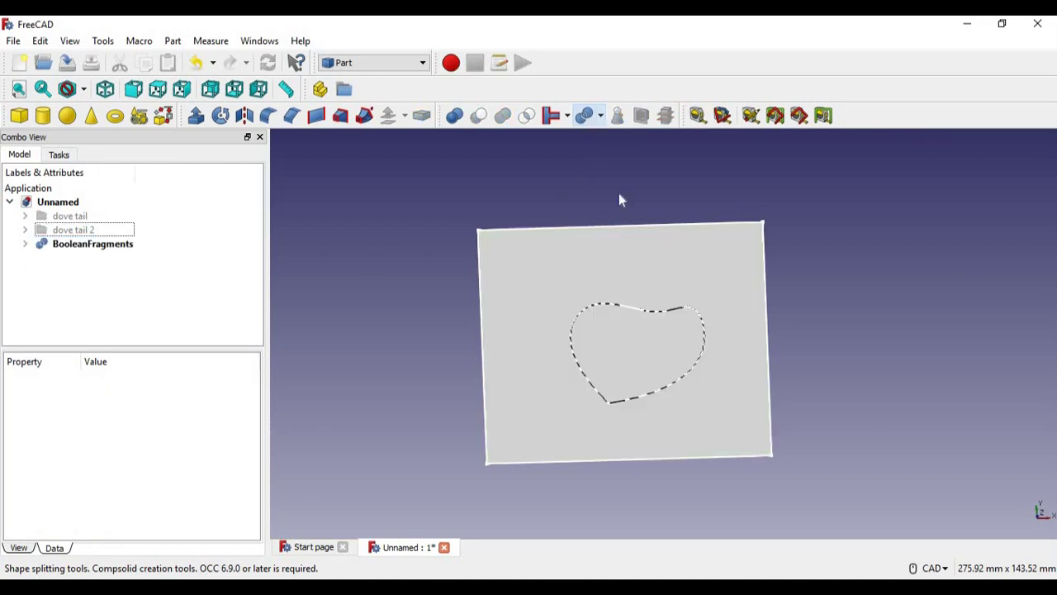
left_click(95, 244)
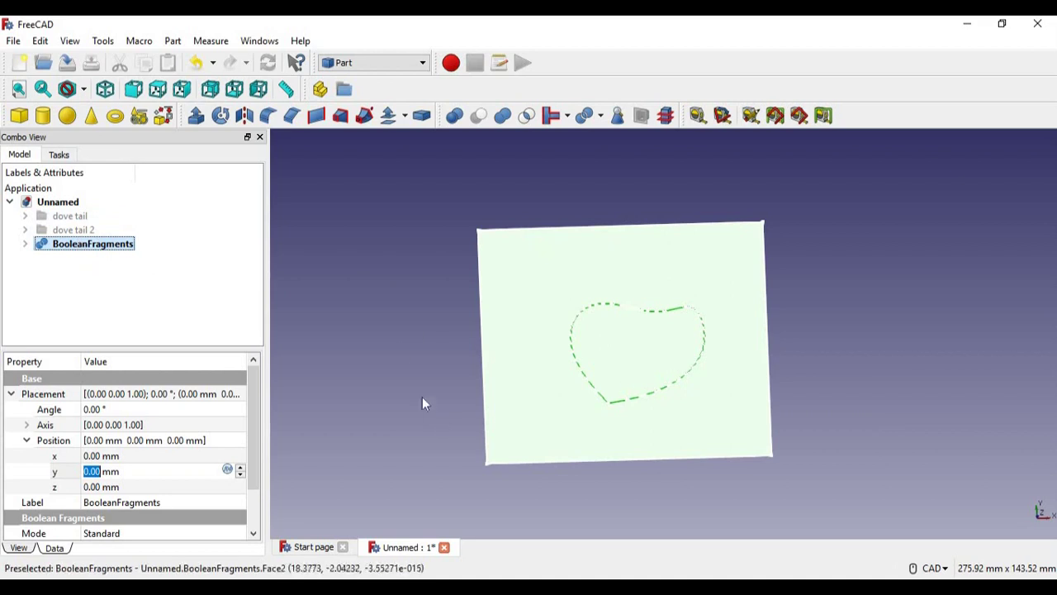
left_click(464, 360)
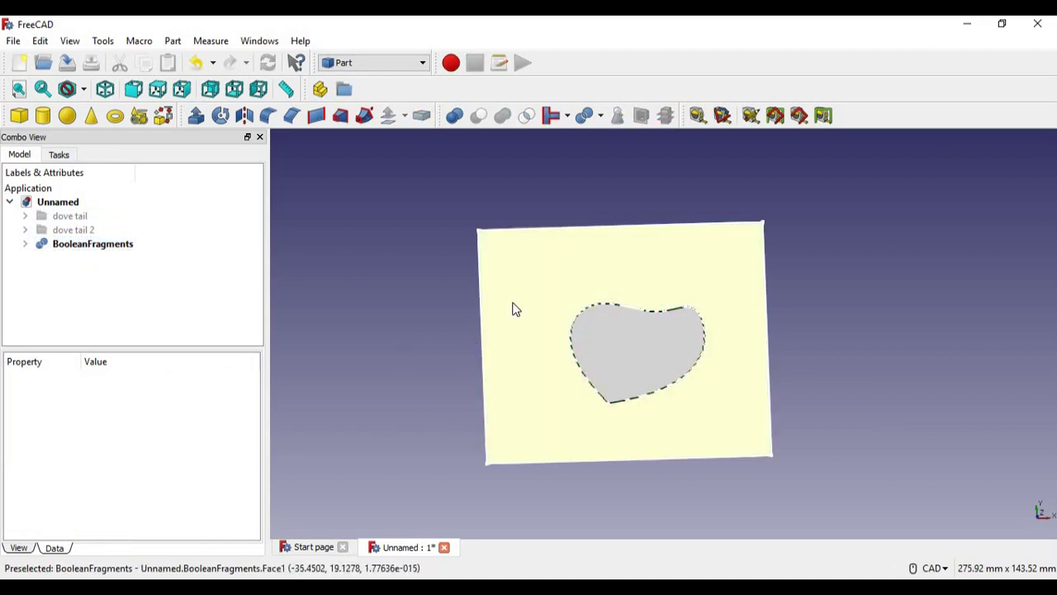
left_click(512, 308)
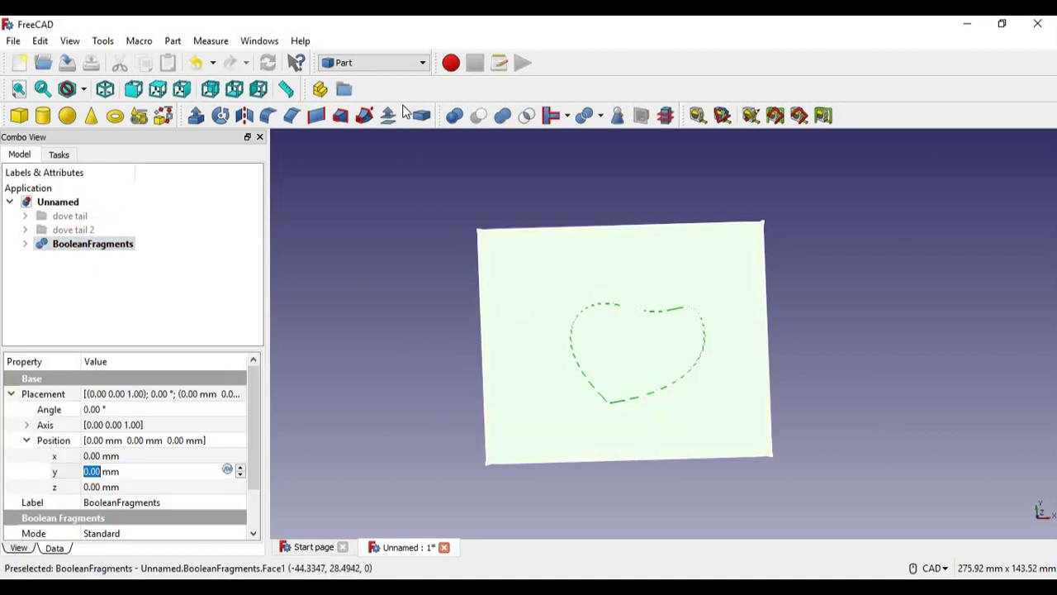
In the Draft workbench, downgrade BooleanFragments into separate faces
left_click(409, 67)
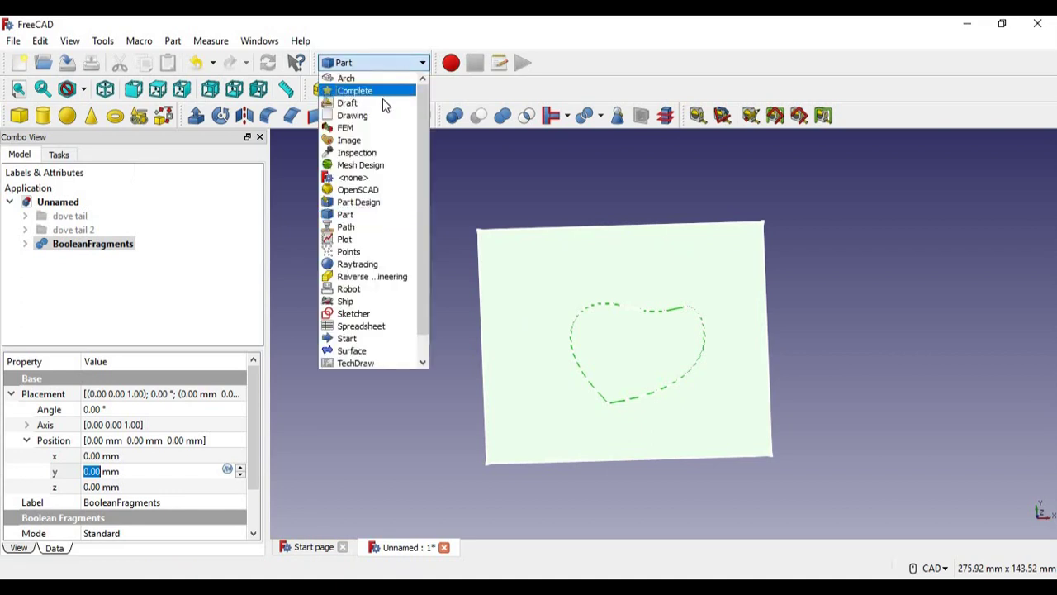
left_click(381, 100)
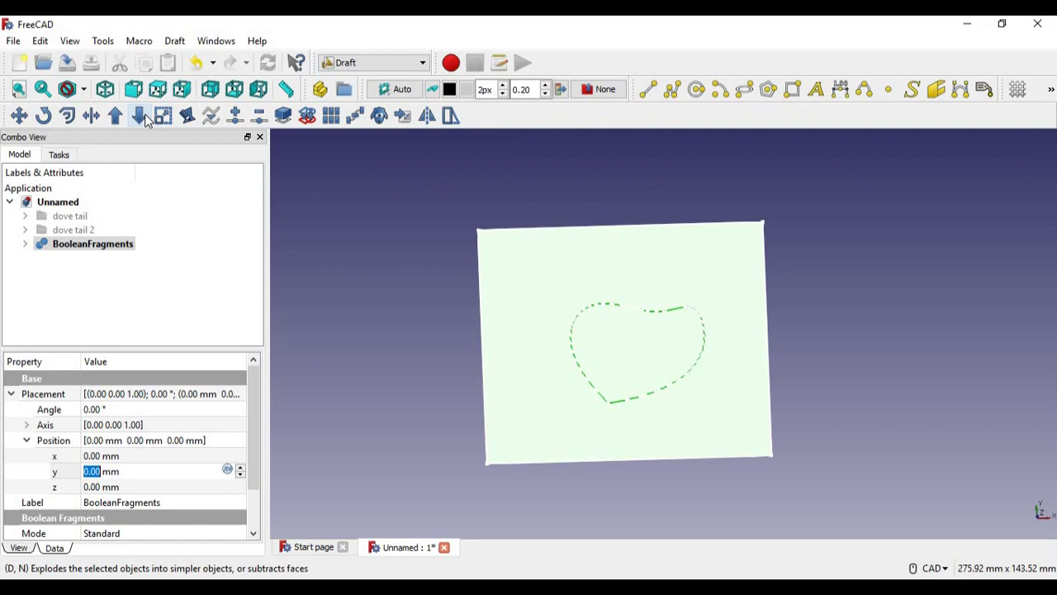
left_click(146, 121)
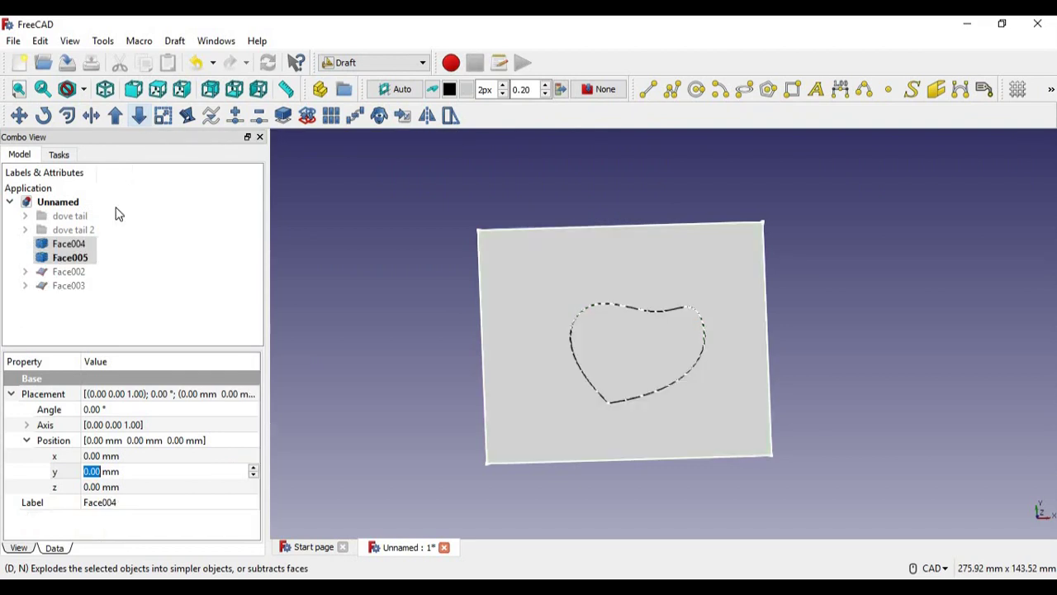
Move heart face Face005 to z -5 mm and lower its y position below the plate
left_click(89, 258)
left_click(89, 246)
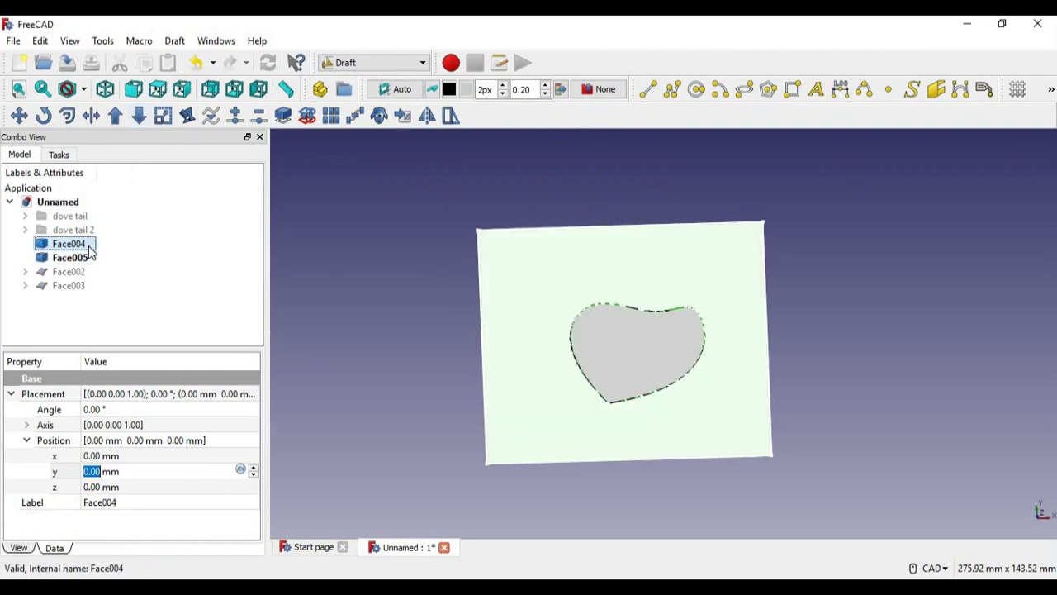
left_click(86, 258)
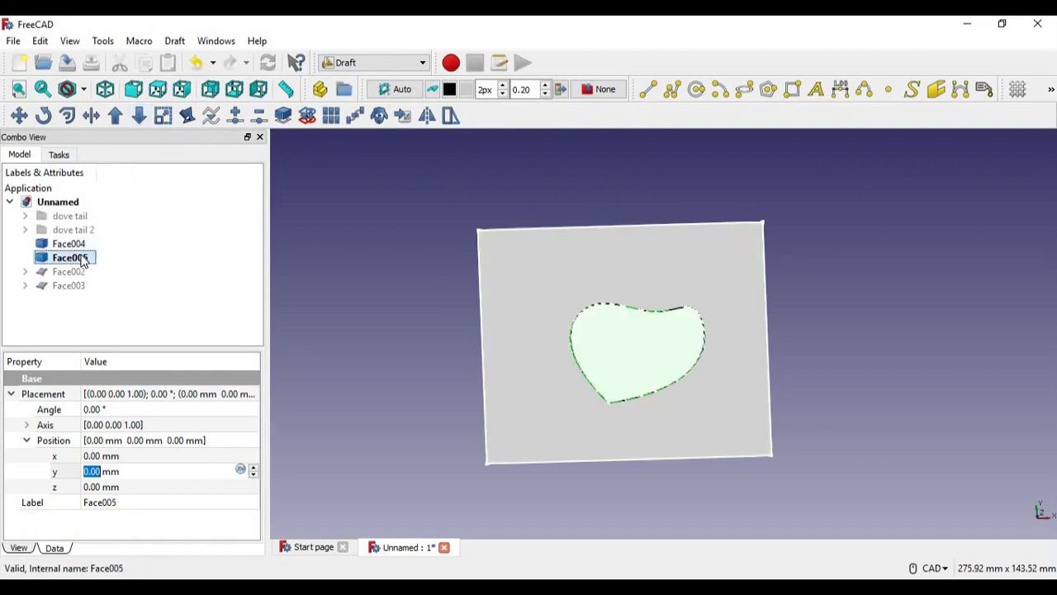
left_click(118, 487)
type("-5")
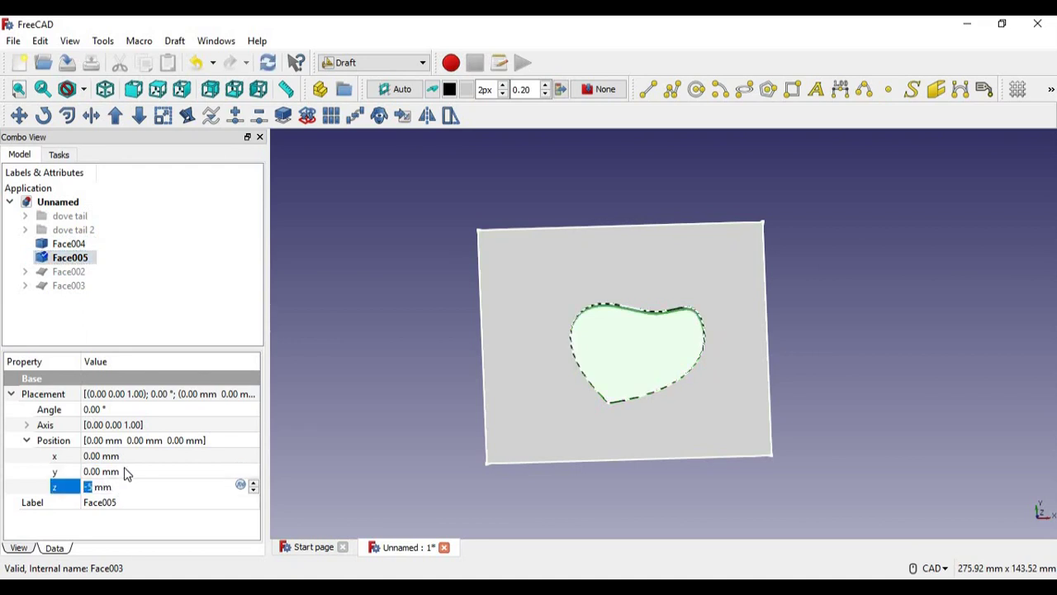
left_click(124, 471)
scroll(124, 471, "down", 20)
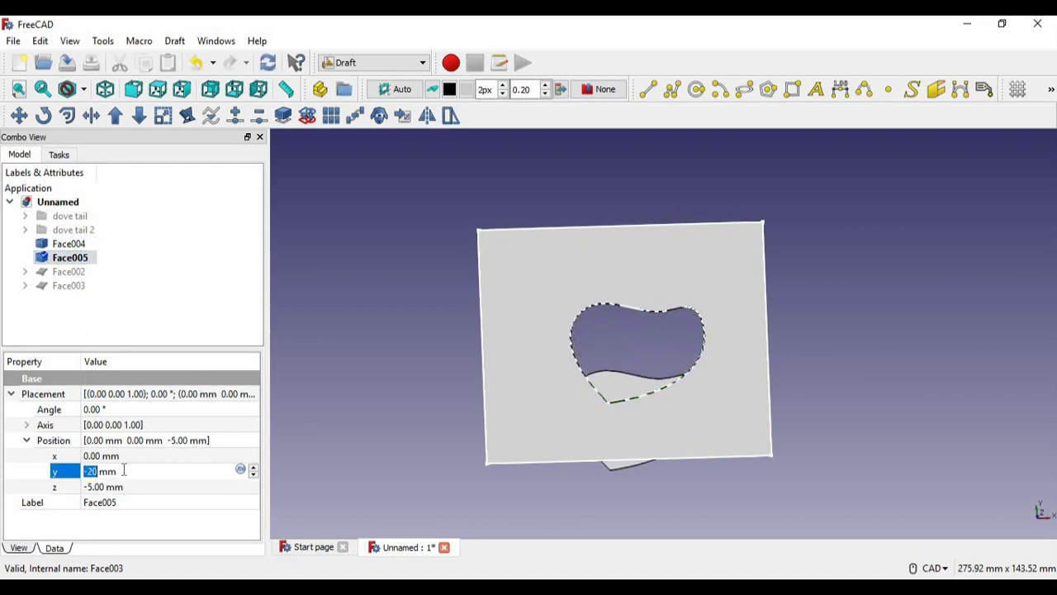
scroll(124, 471, "down", 20)
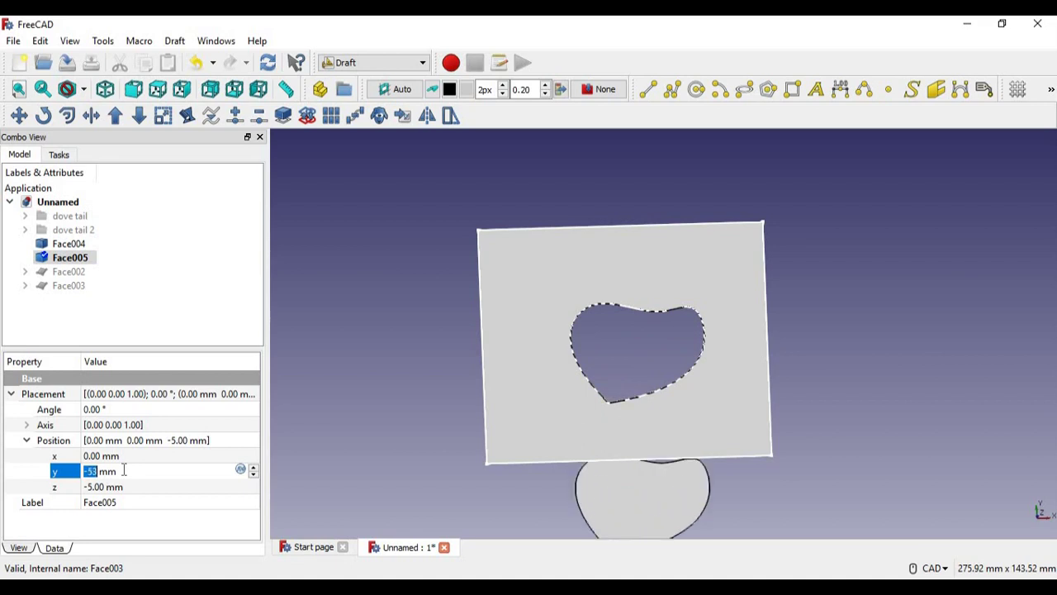
scroll(123, 470, "down", 10)
Orbit the view to inspect Face005 at y -63 mm, clear of Face004's heart-shaped hole
middle_click_drag(779, 460, 361, 324)
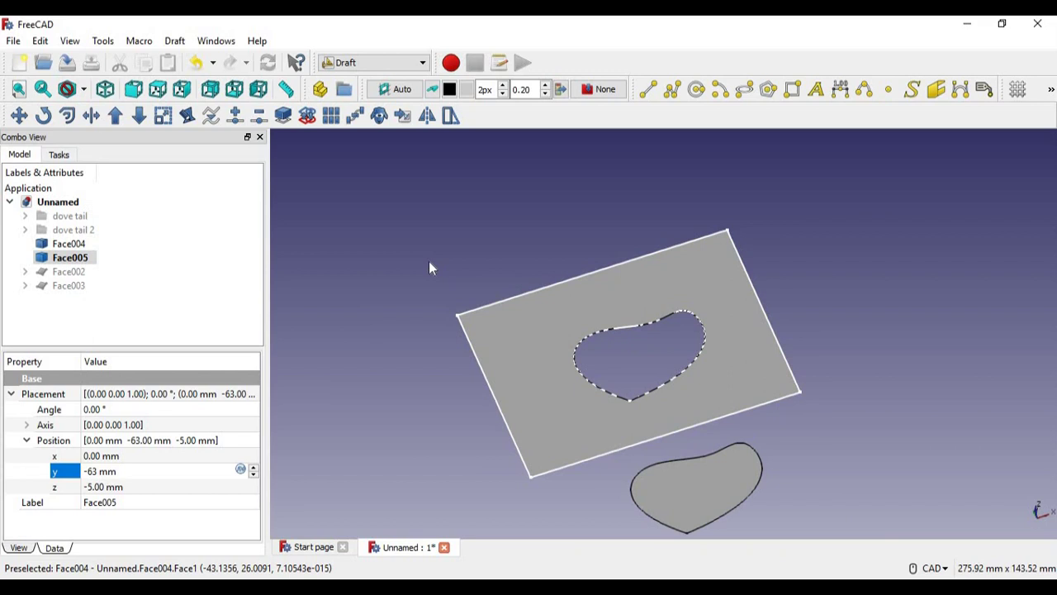